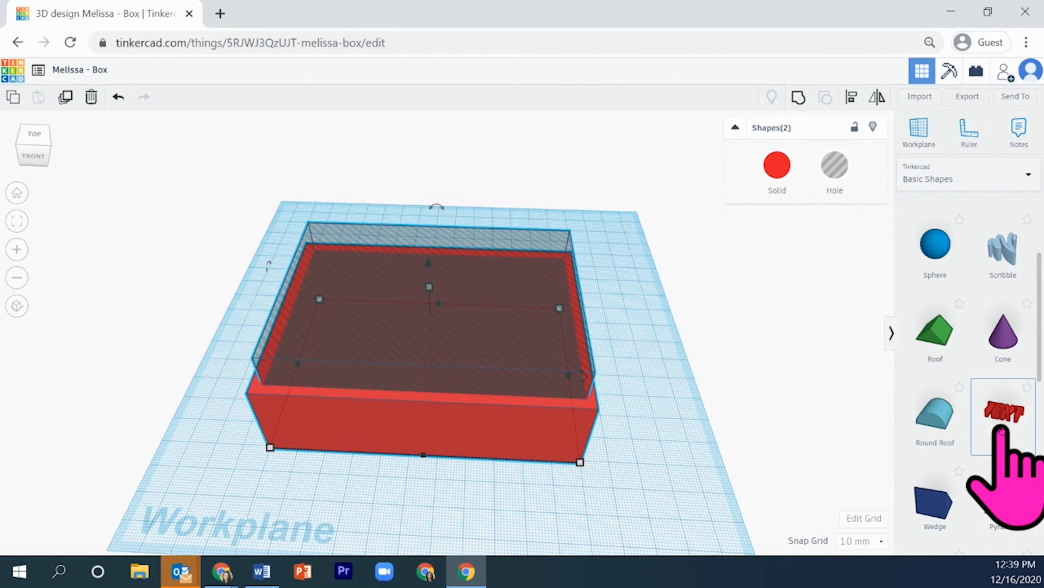
Add a Text shape in front of the box, and group the box with its hole to hollow it out
left_click_drag(1008, 417, 937, 400)
left_click_drag(484, 206, 610, 335)
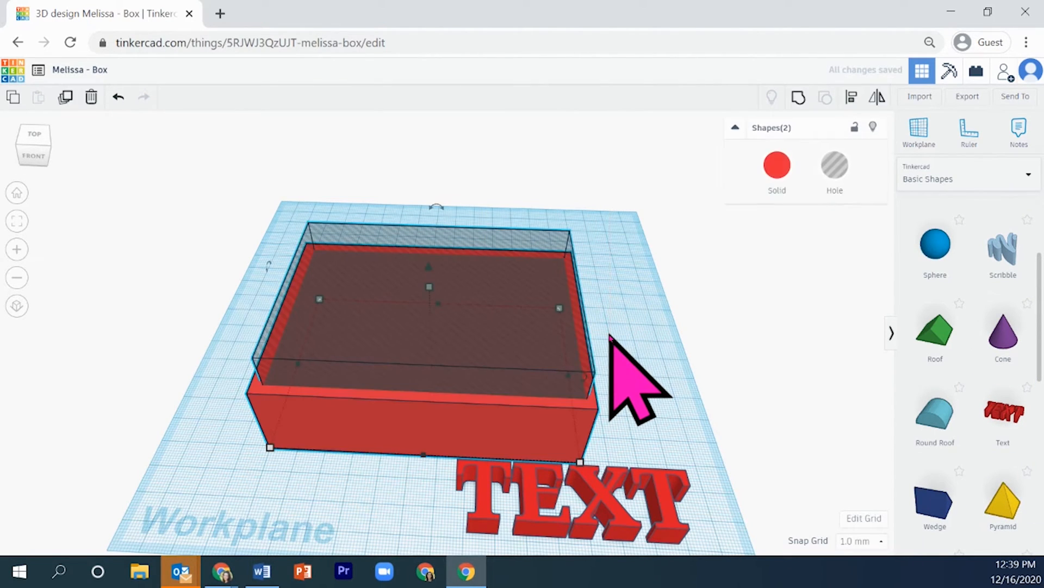
left_click(798, 98)
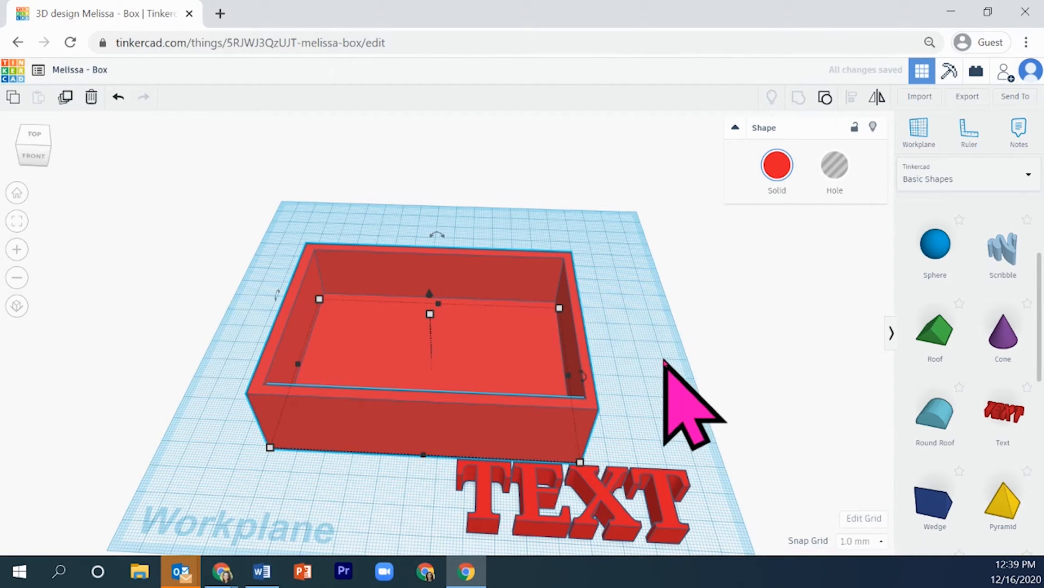
Resize the hollow box to about 115 mm long and 58.74 mm wide
right_click_drag(653, 364, 527, 403)
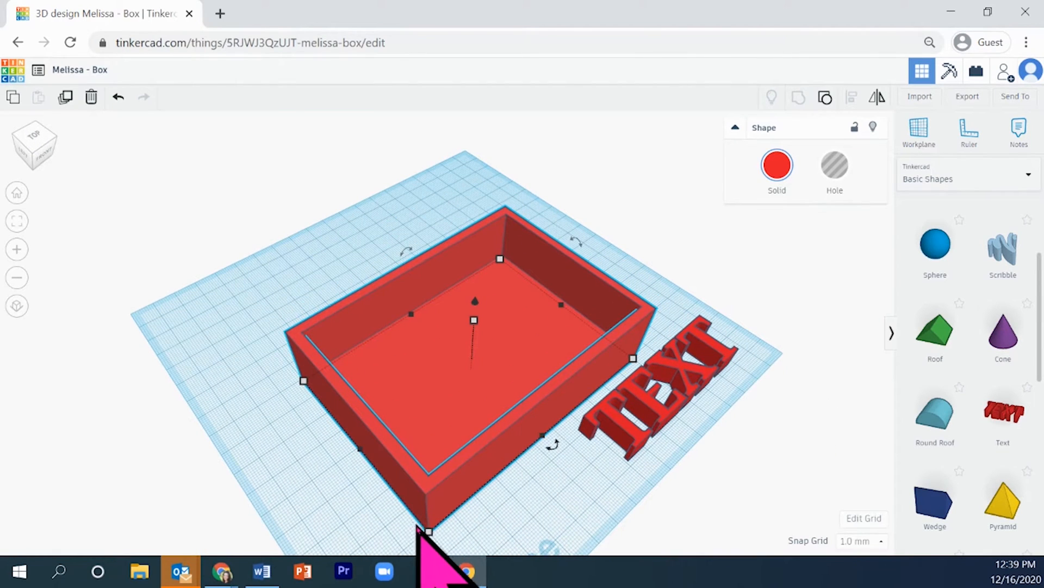
left_click_drag(428, 531, 380, 495)
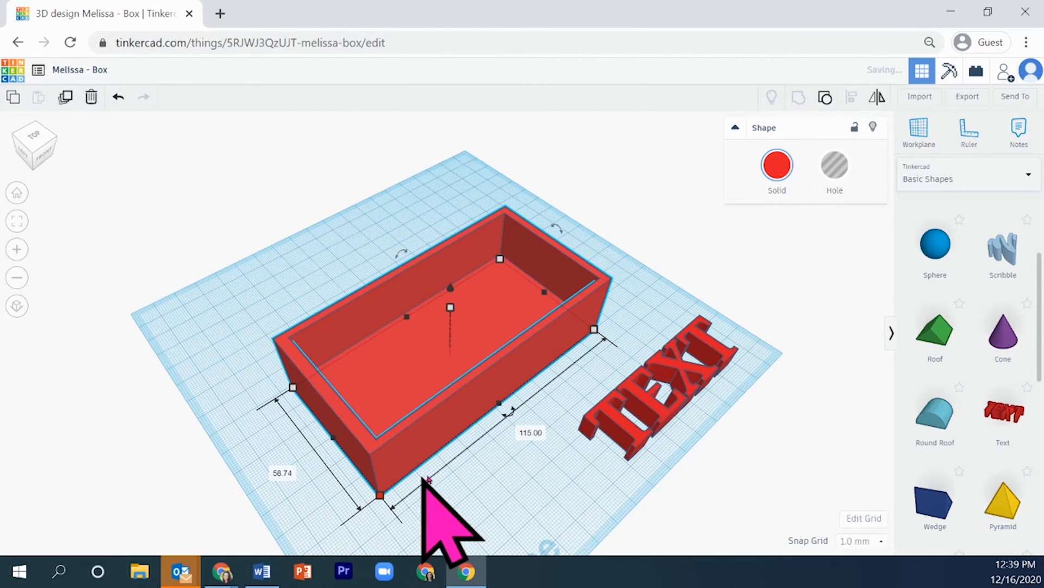
Replace the text shape's wording with the person's first name in lowercase
right_click_drag(524, 501, 461, 469)
left_click_drag(444, 401, 437, 370)
left_click_drag(617, 471, 466, 459)
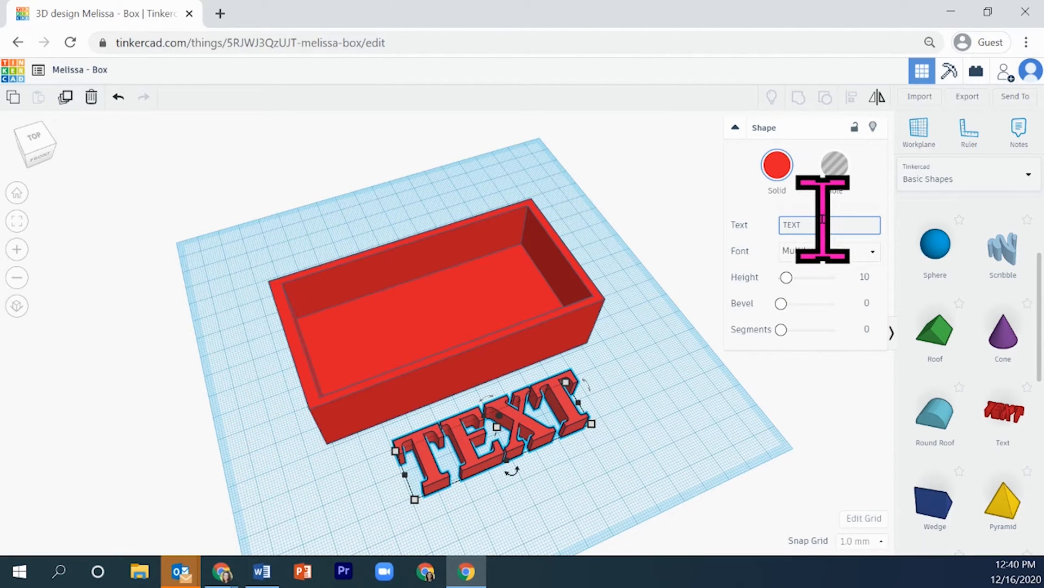
key("BackSpace")
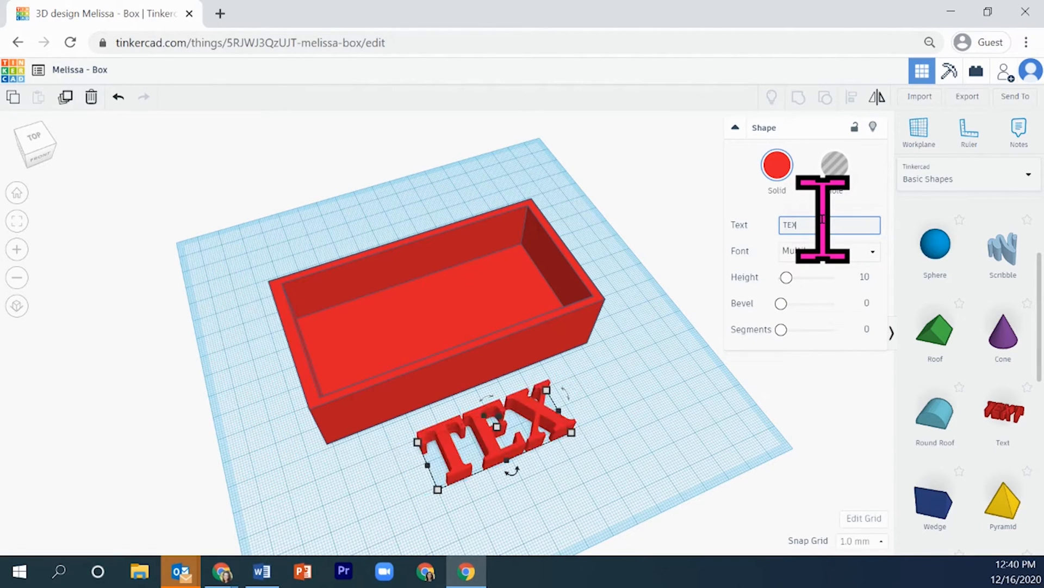
key("BackSpace")
key("BackSpace")
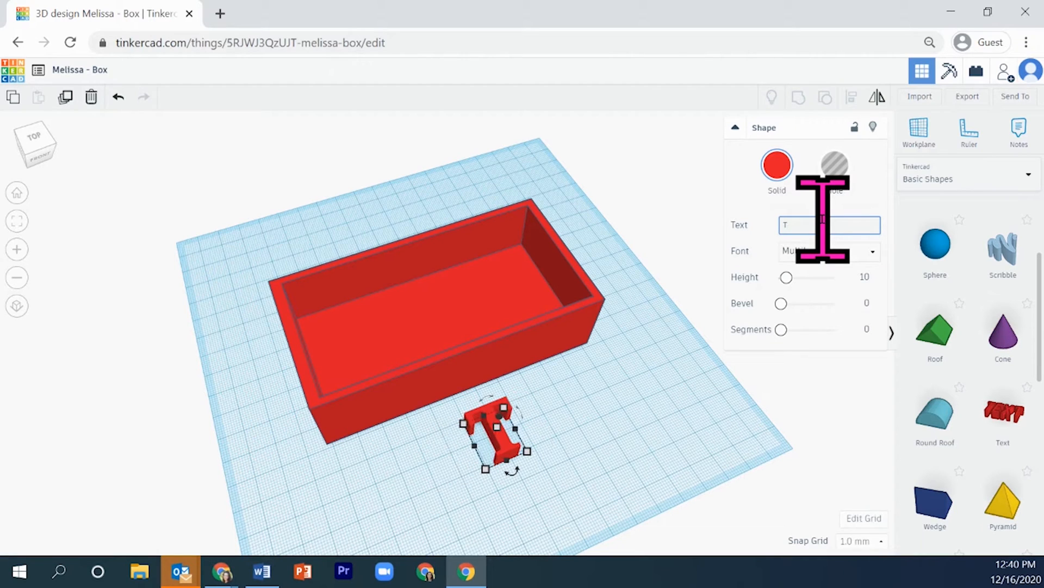
type("I")
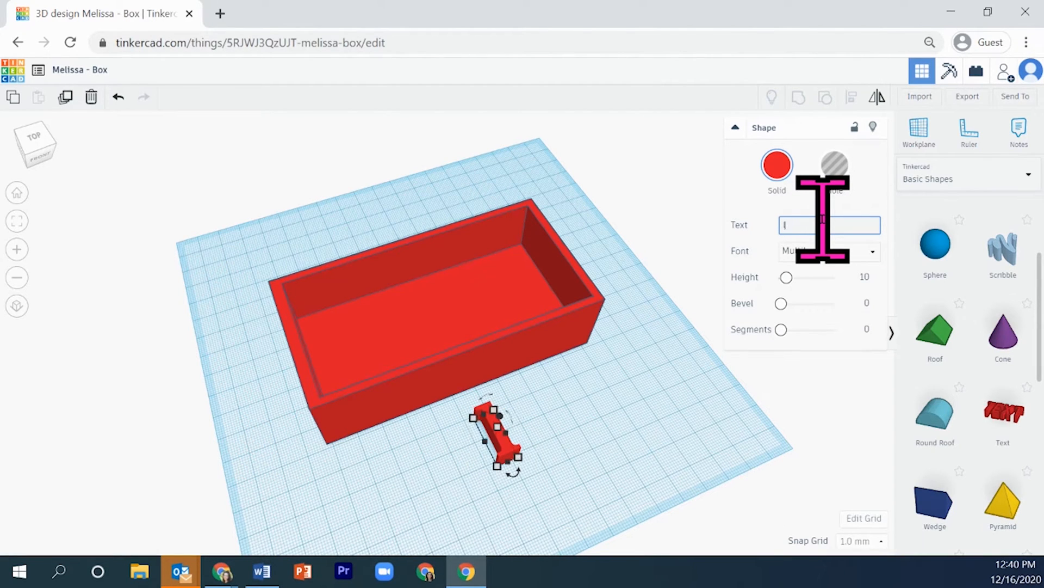
type("exi")
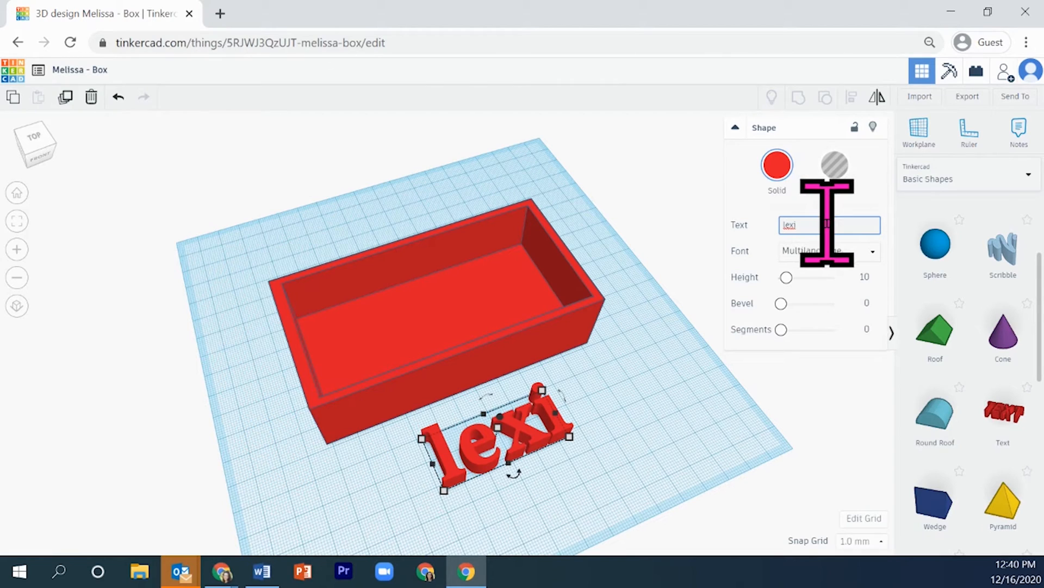
Try the Sans, Sans Mono and Serif fonts on the text, and return it to Multilanguage
left_click(869, 253)
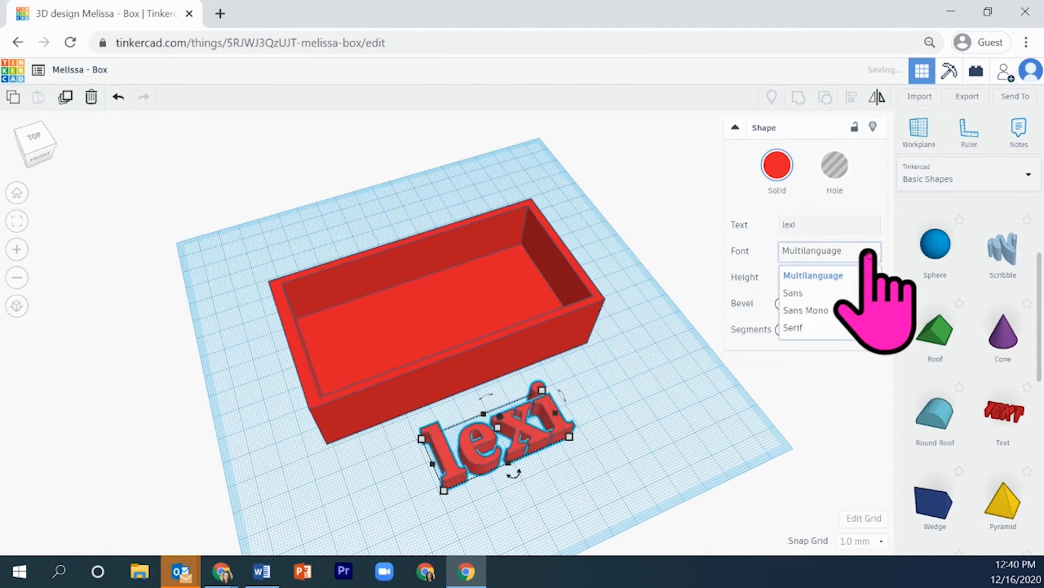
left_click(826, 293)
left_click(873, 252)
left_click(835, 309)
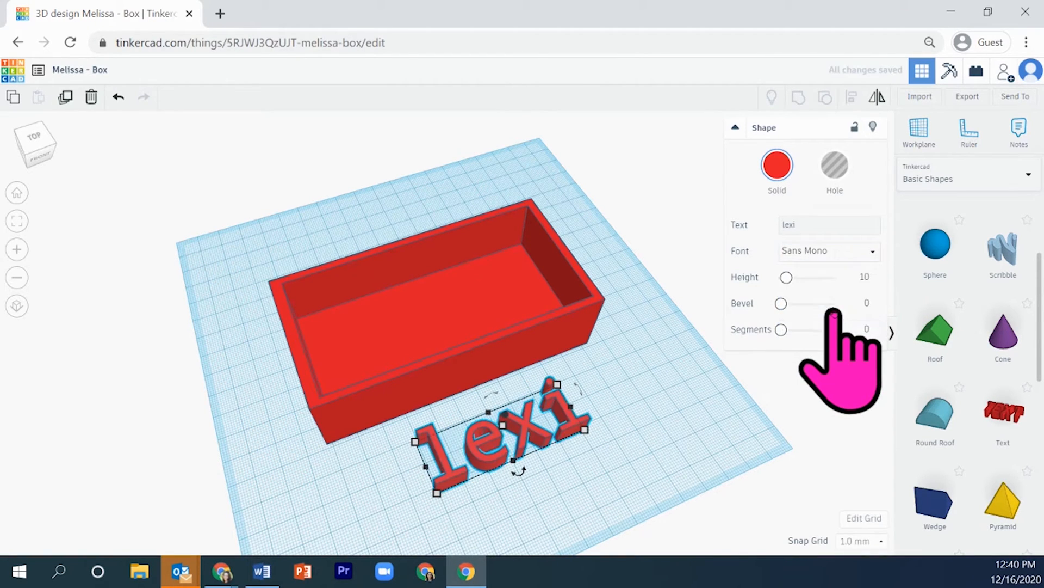
left_click(876, 251)
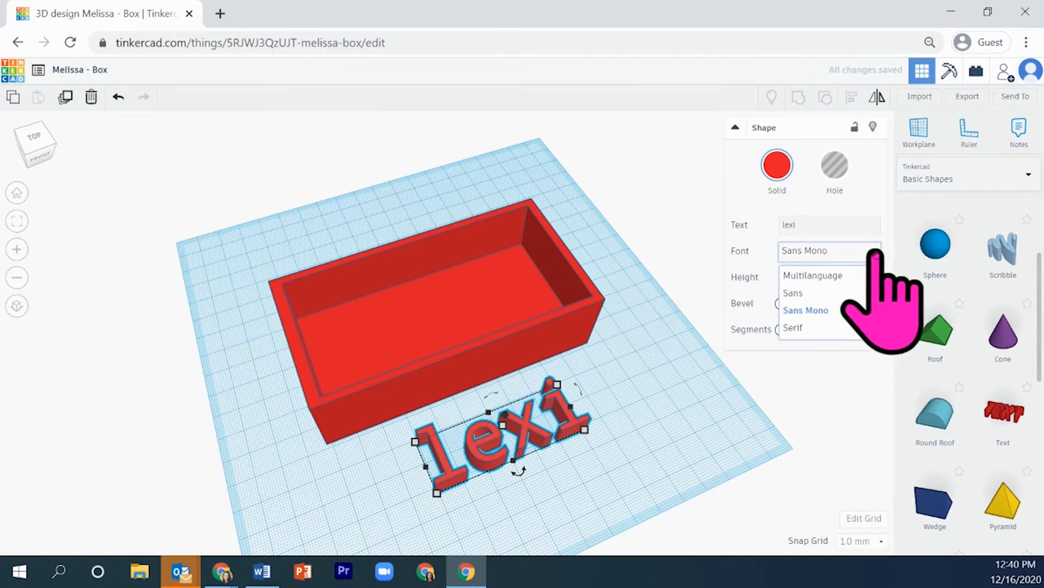
left_click(835, 328)
left_click(860, 252)
left_click(849, 276)
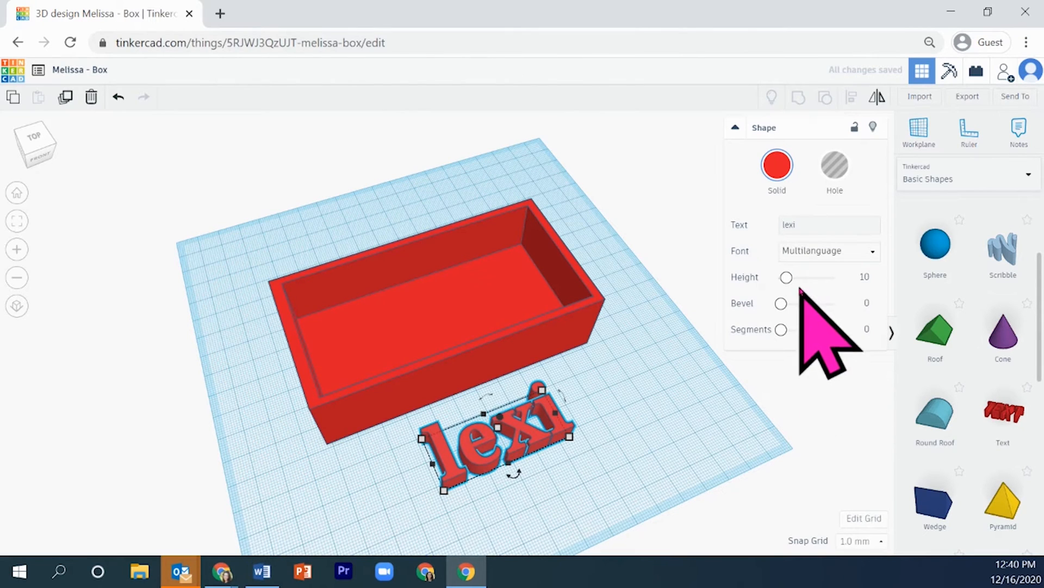
Increase the text shape's Height setting to 25.8
mouse_move(786, 278)
left_mouse_down()
mouse_move(833, 278)
mouse_move(795, 278)
left_mouse_up()
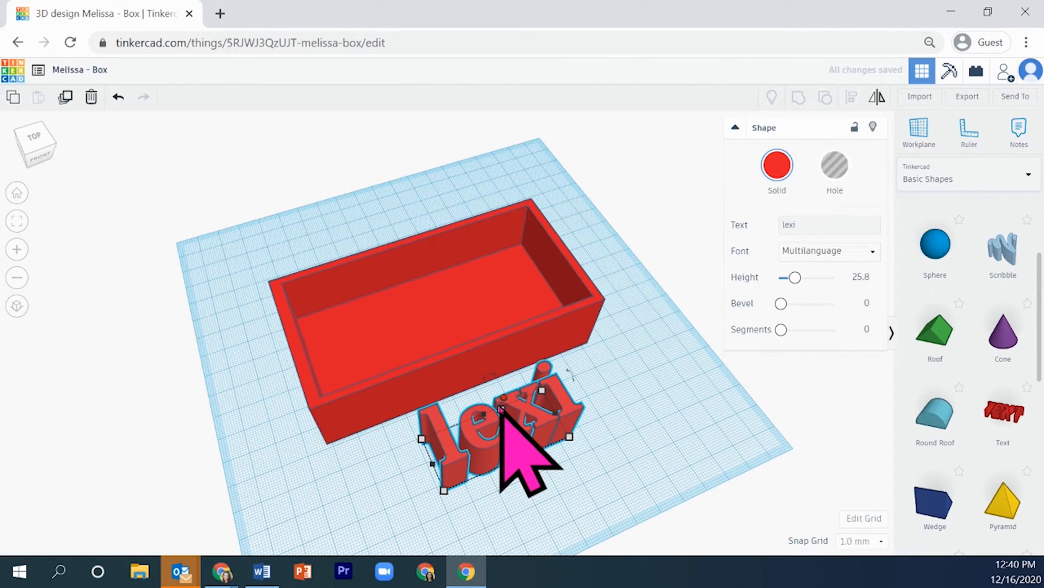
left_click_drag(501, 410, 525, 412)
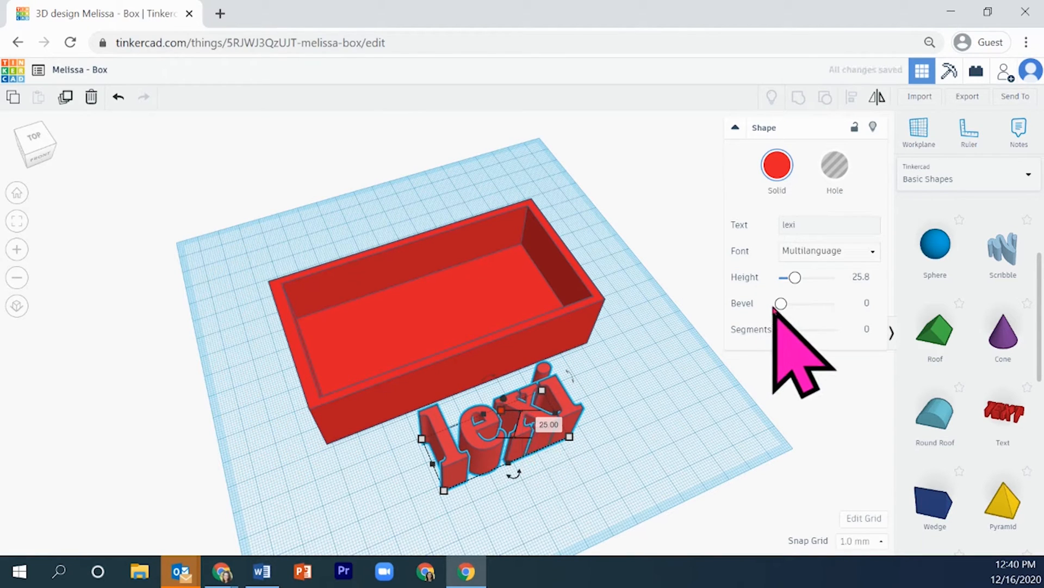
mouse_move(781, 306)
left_mouse_down()
mouse_move(825, 307)
mouse_move(779, 304)
left_mouse_up()
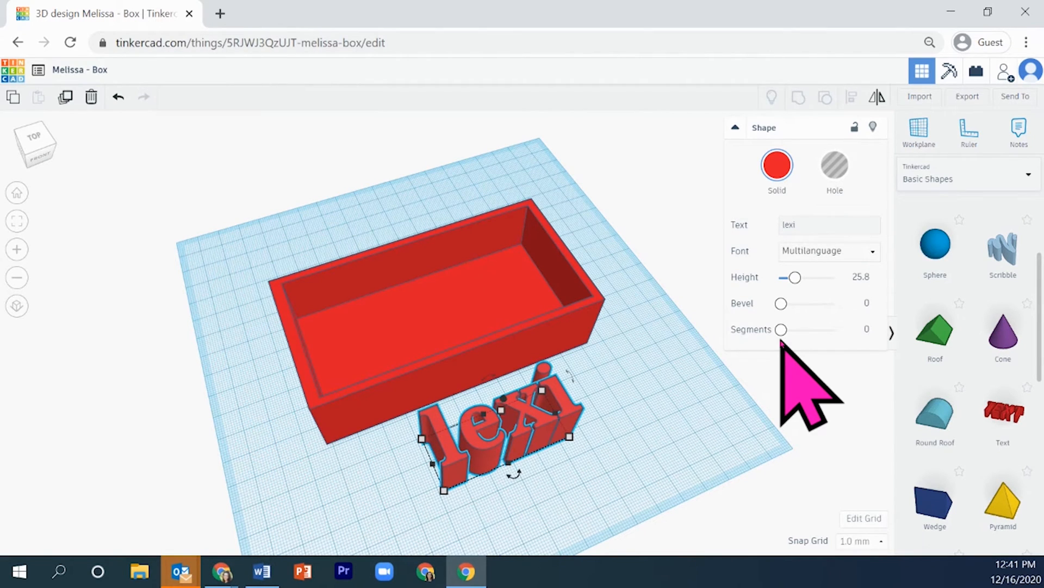
Recolor the solid text shape, trying white and settling on the dark blue preset
left_click(778, 166)
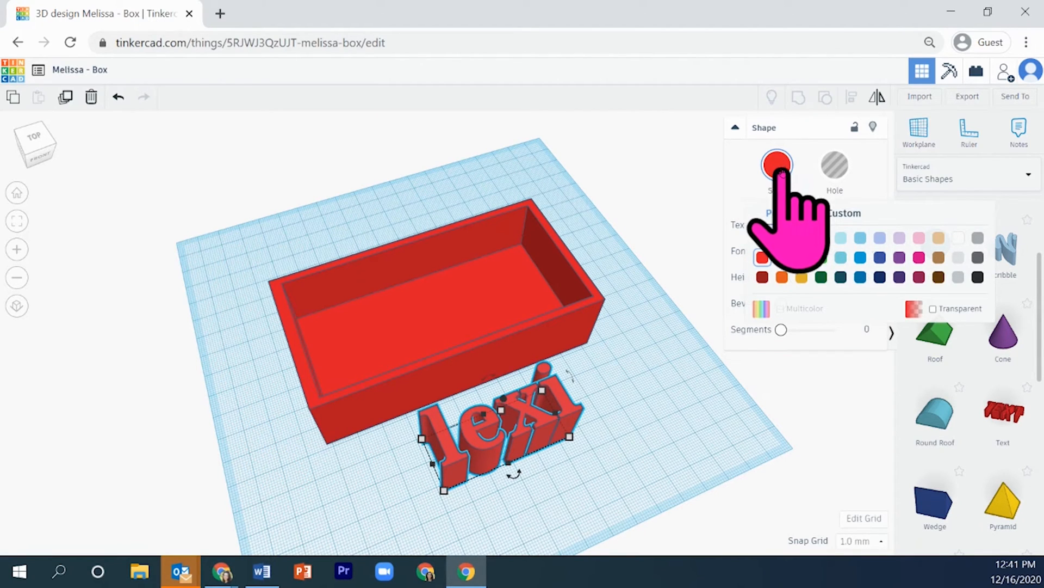
left_click(960, 240)
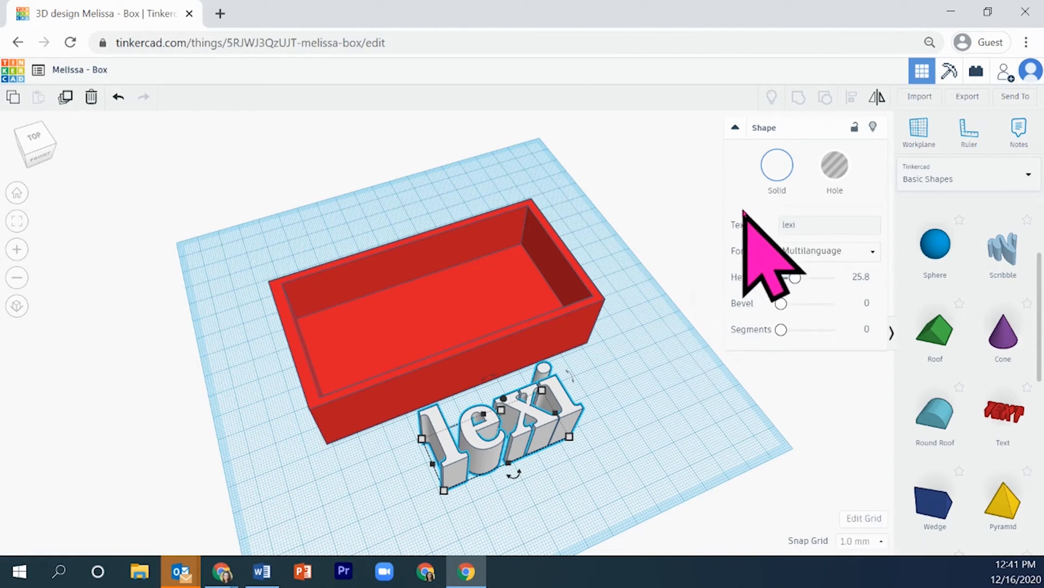
left_click(781, 166)
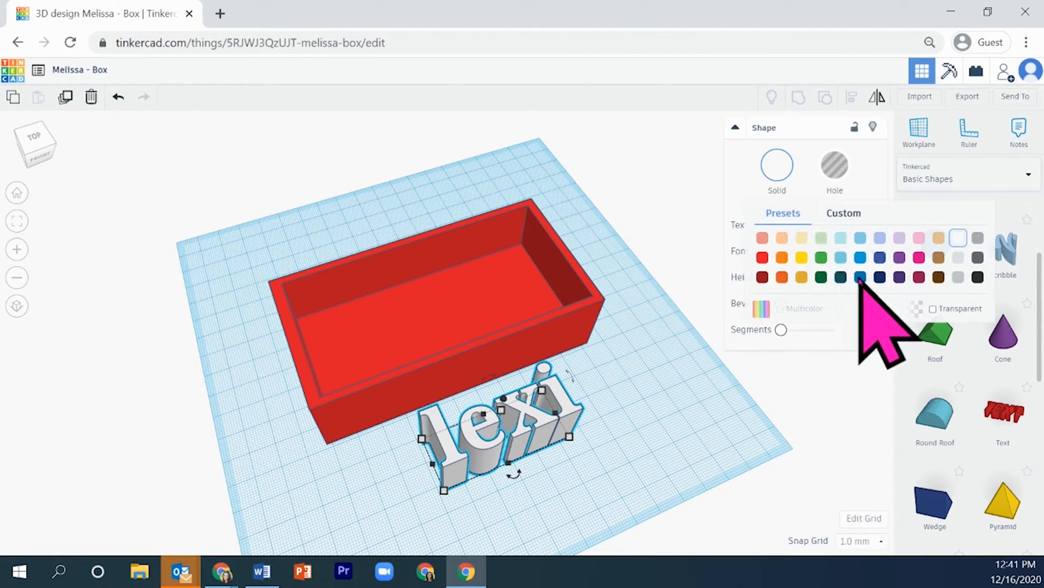
left_click(854, 279)
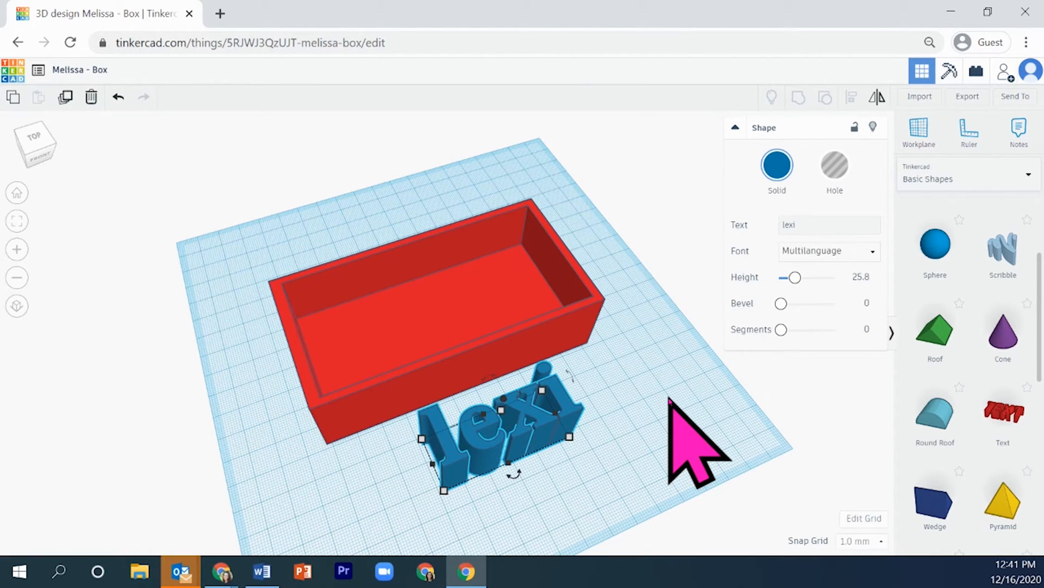
Lift the red box above the workplane, and drop it back down onto the workplane
left_click(493, 365)
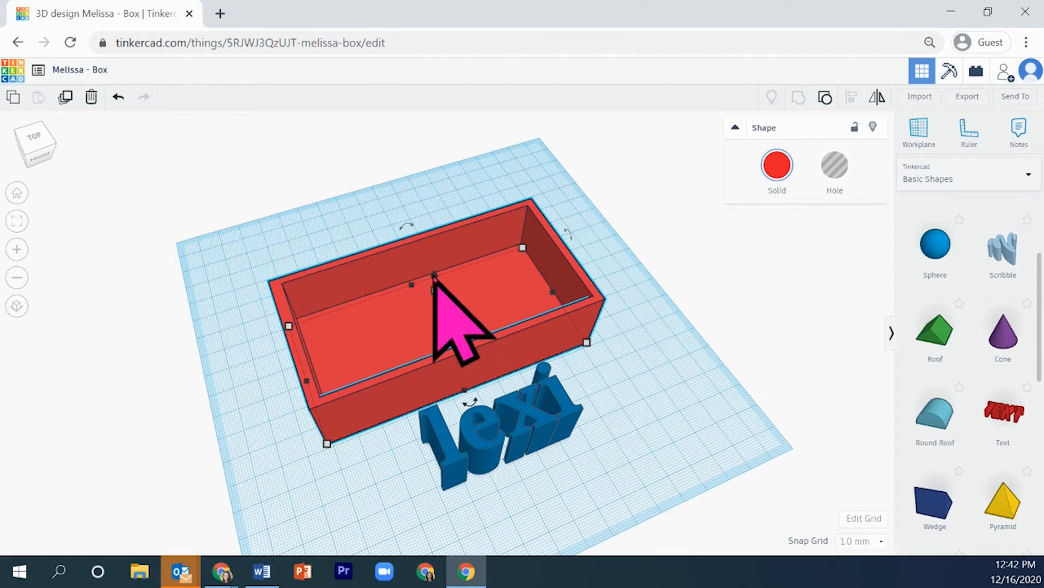
left_click_drag(433, 278, 492, 223)
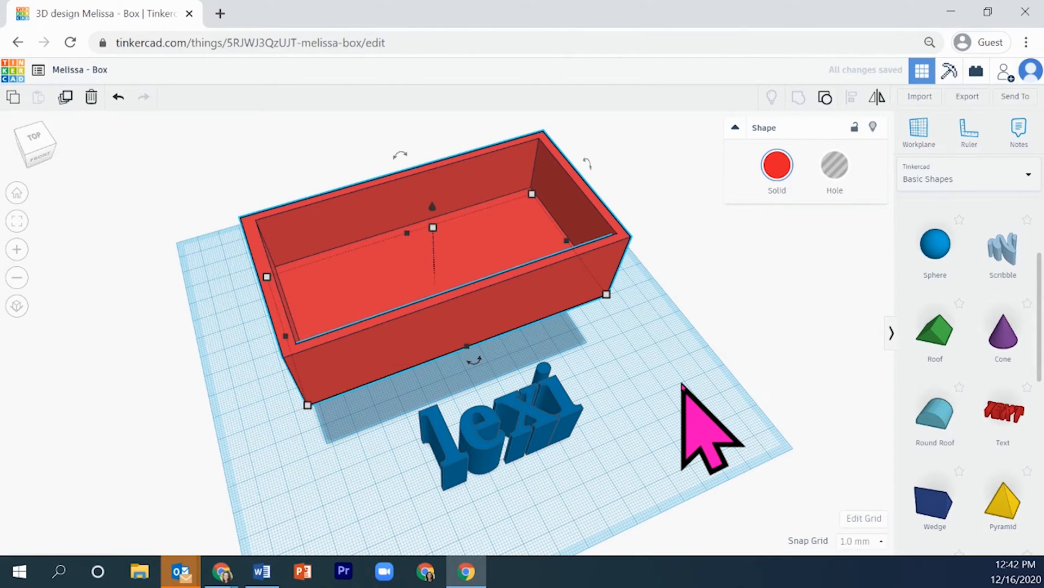
key("d")
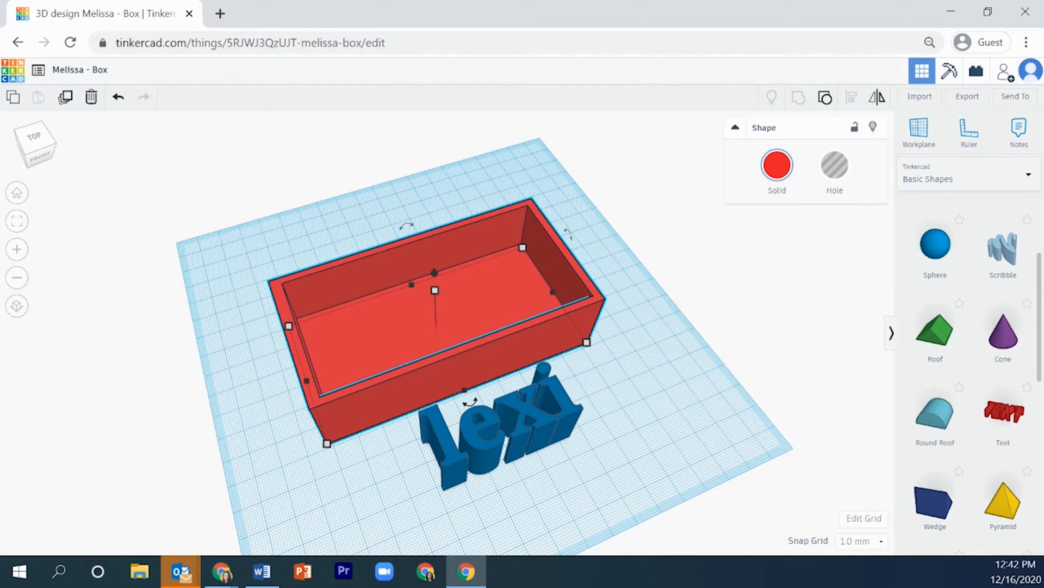
Rotate the blue text 90° on the workplane about its vertical axis
left_click(542, 462)
right_click_drag(541, 461, 524, 422)
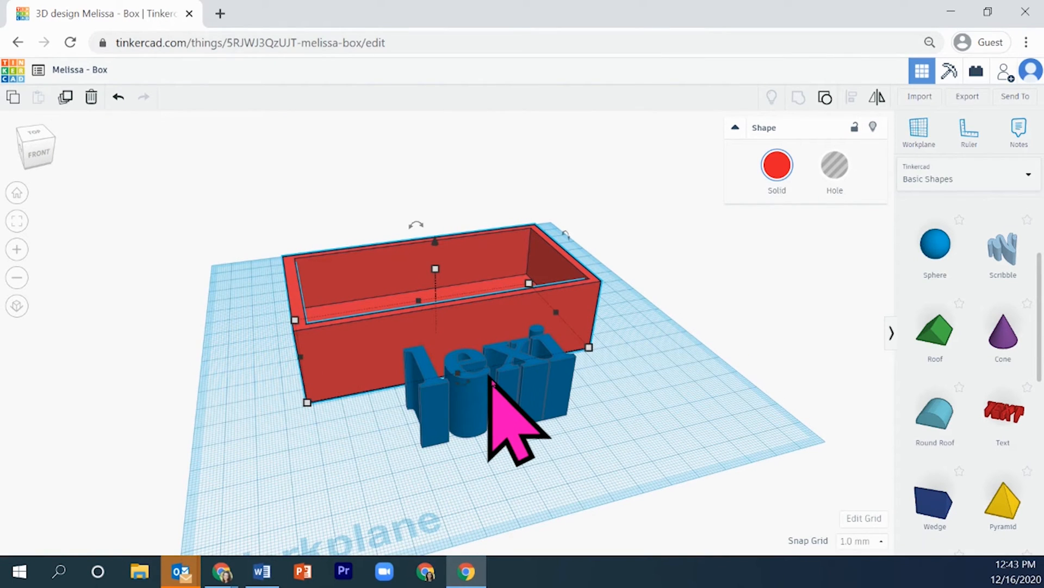
left_click(526, 389)
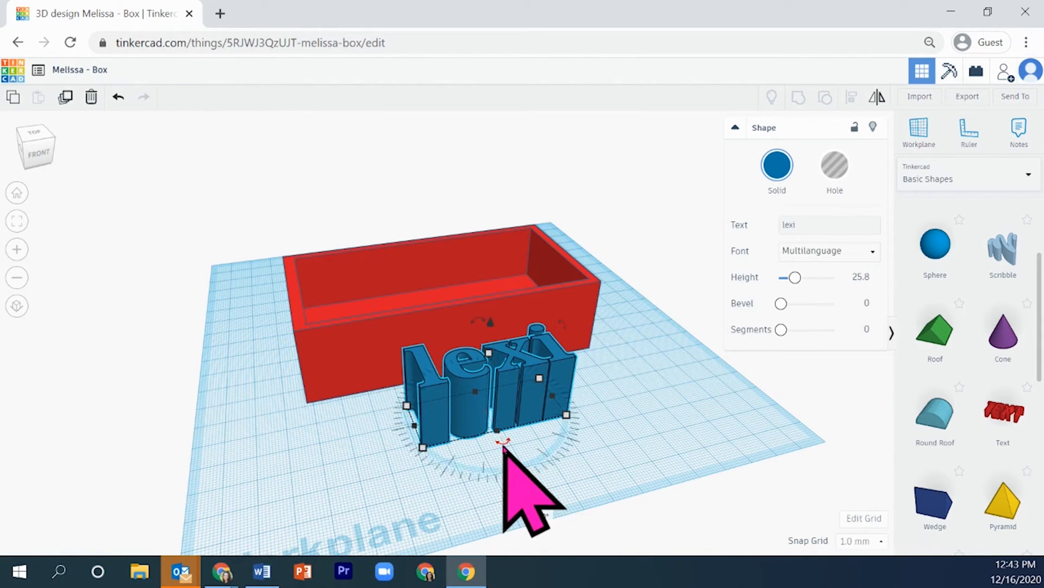
left_click_drag(504, 449, 492, 468)
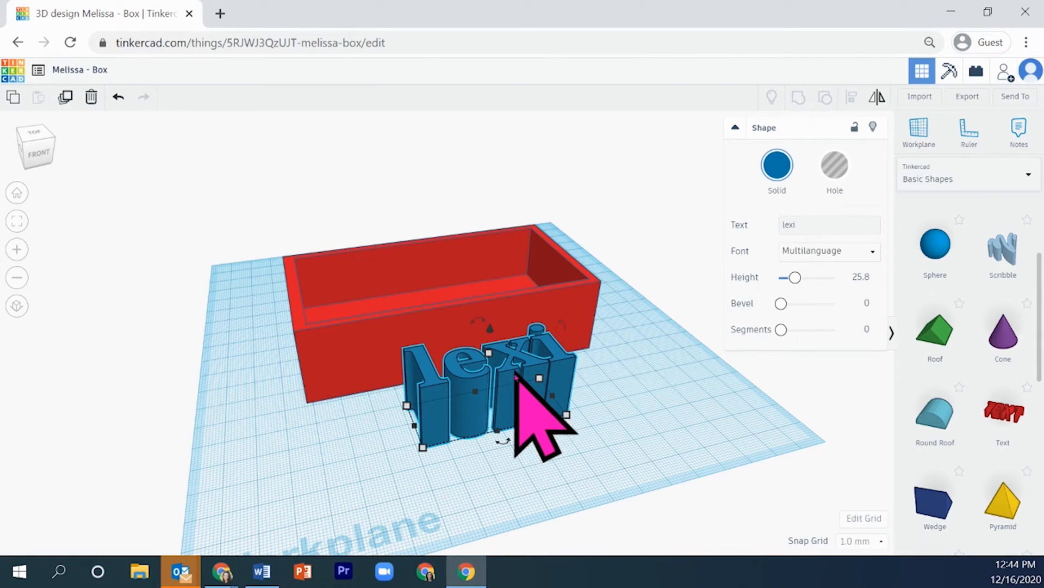
left_click_drag(506, 445, 551, 516)
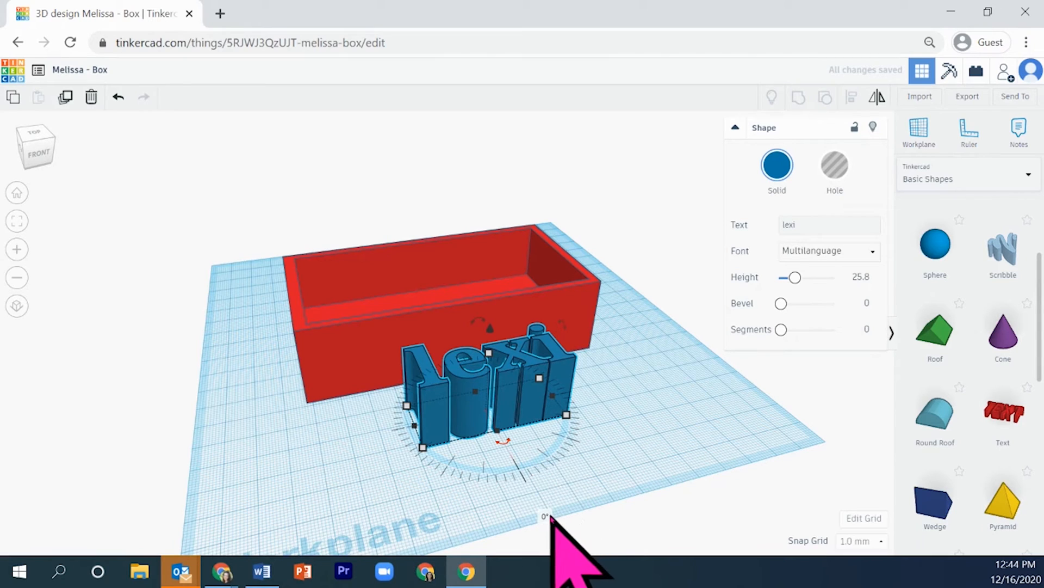
left_click(545, 517)
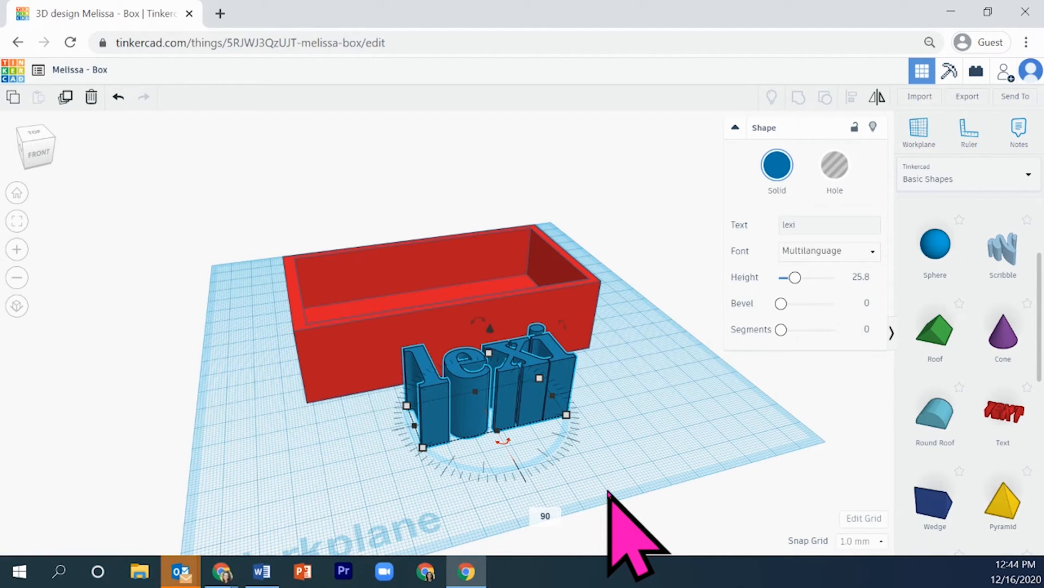
key("Return")
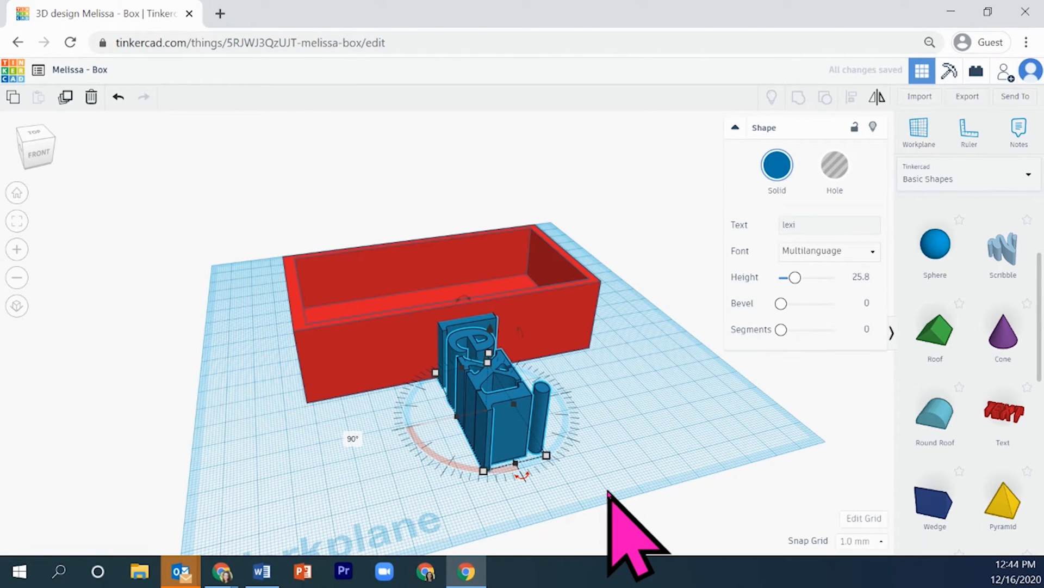
Rotate the text a further 180° about its vertical axis, and undo both horizontal rotations
left_click(351, 439)
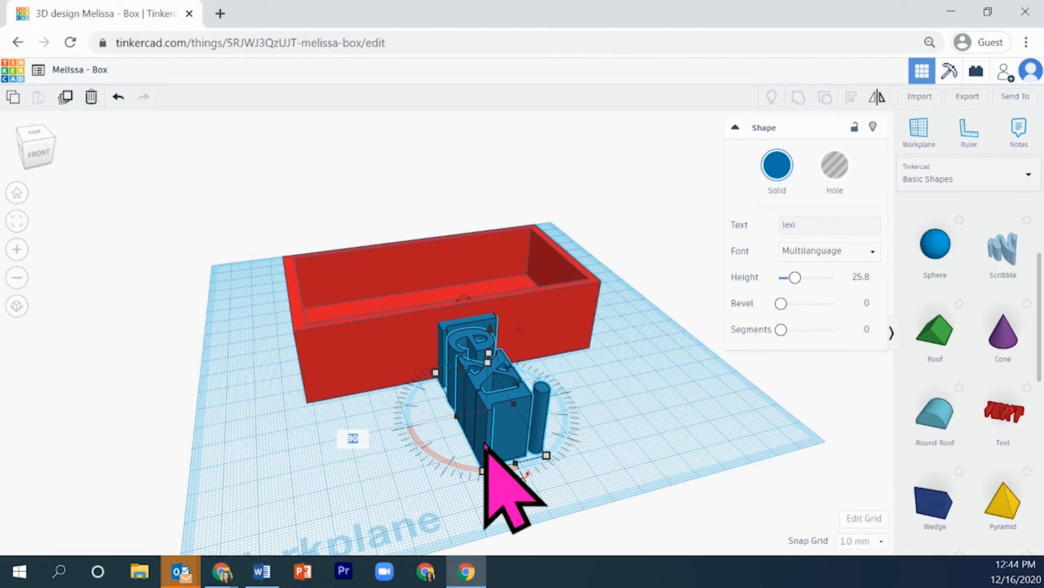
type("180")
key("Return")
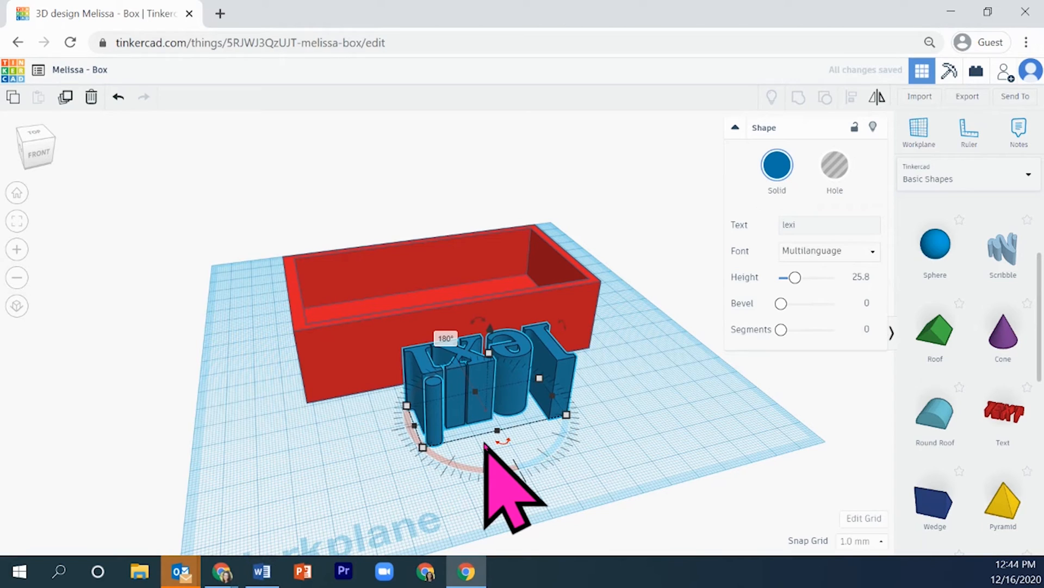
left_click(120, 98)
left_click(119, 98)
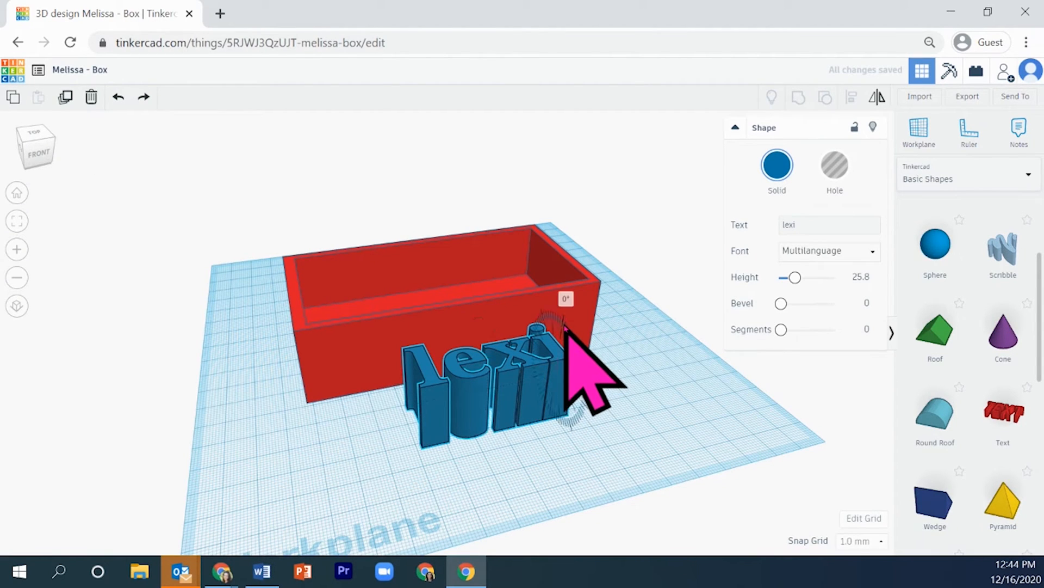
Rotate the text to stand upright on the workplane, facing forward along the box's front wall
left_click_drag(569, 337, 550, 443)
right_click_drag(550, 443, 585, 458)
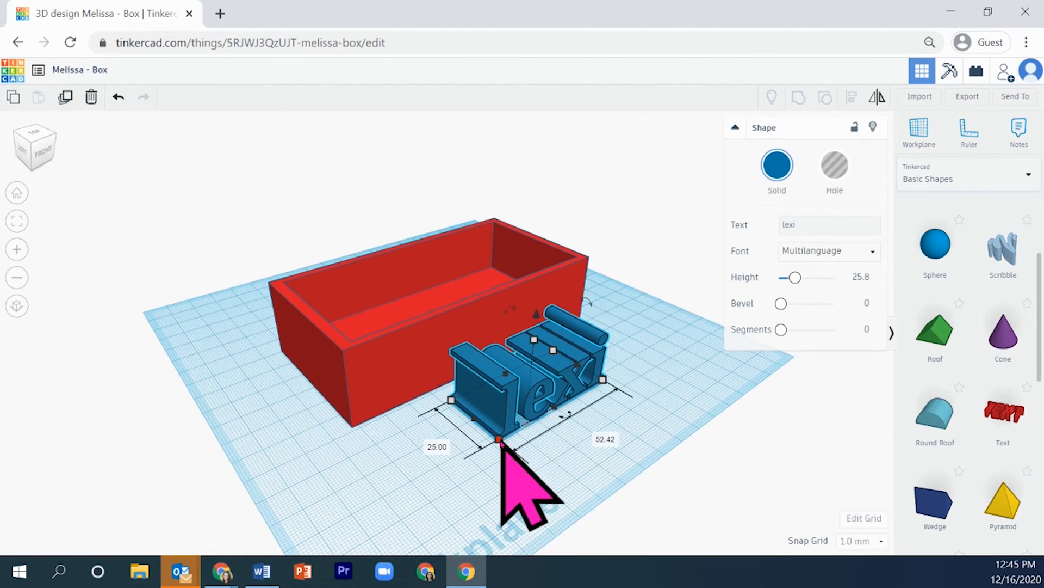
Reduce the upright text's depth and place it against the box's front wall
left_click_drag(500, 439, 447, 425)
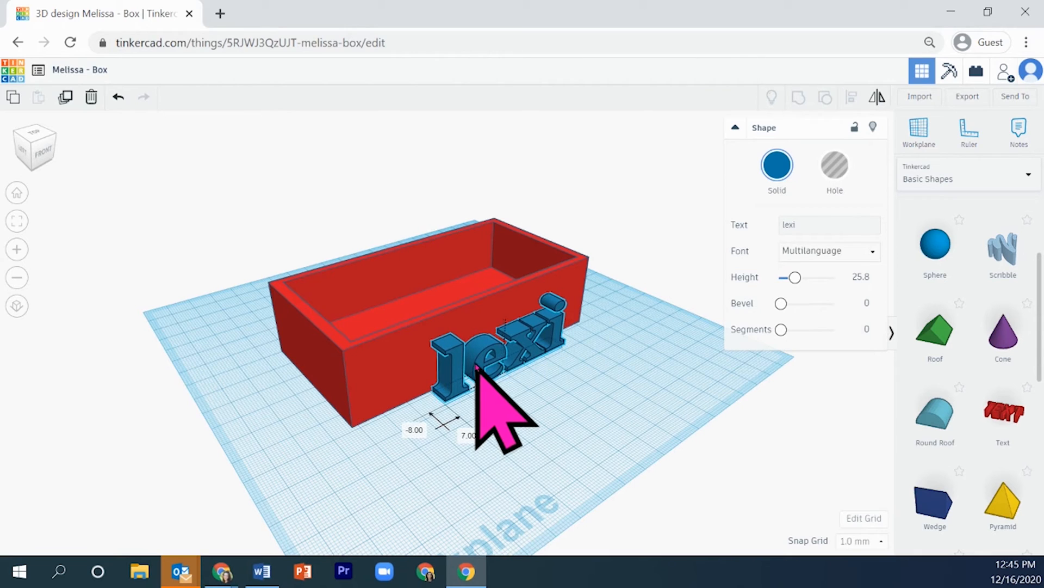
right_click_drag(398, 438, 551, 380)
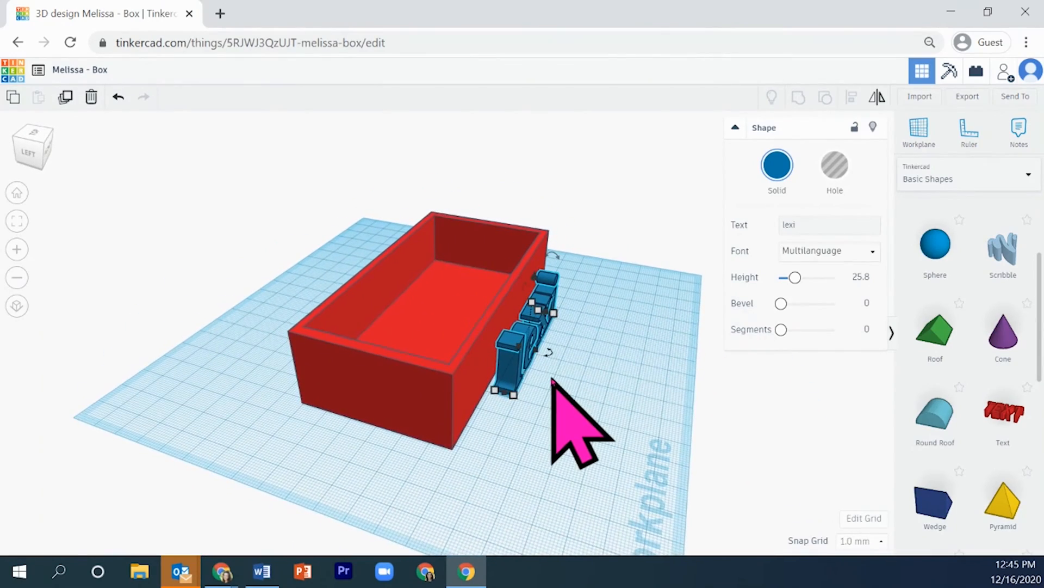
Nudge the upright text inward until its back sinks slightly into the box's front wall
scroll(551, 379, "up", 5)
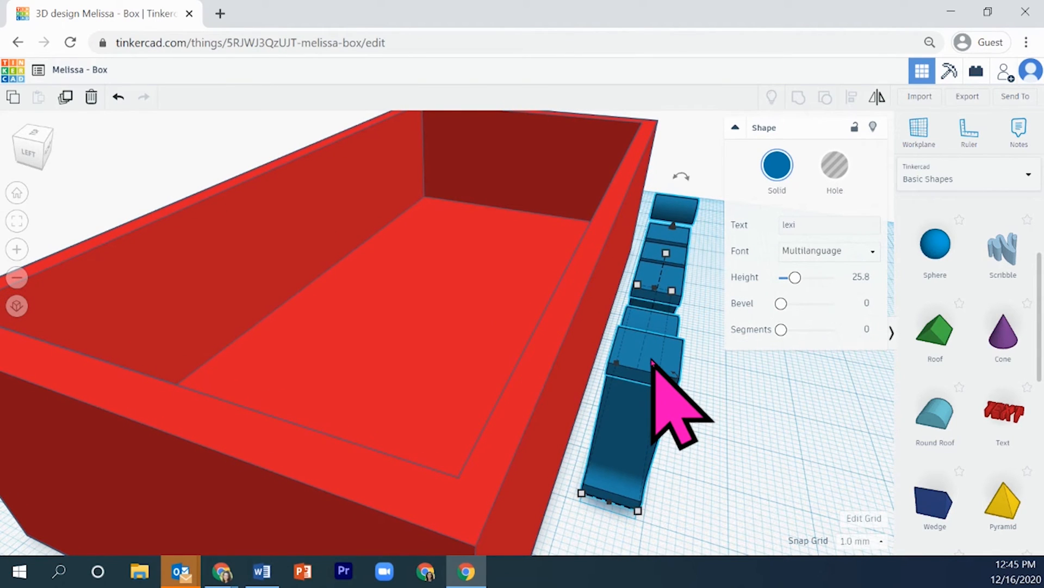
key("Left")
key("Left")
key("Left")
key("Left")
key("Left")
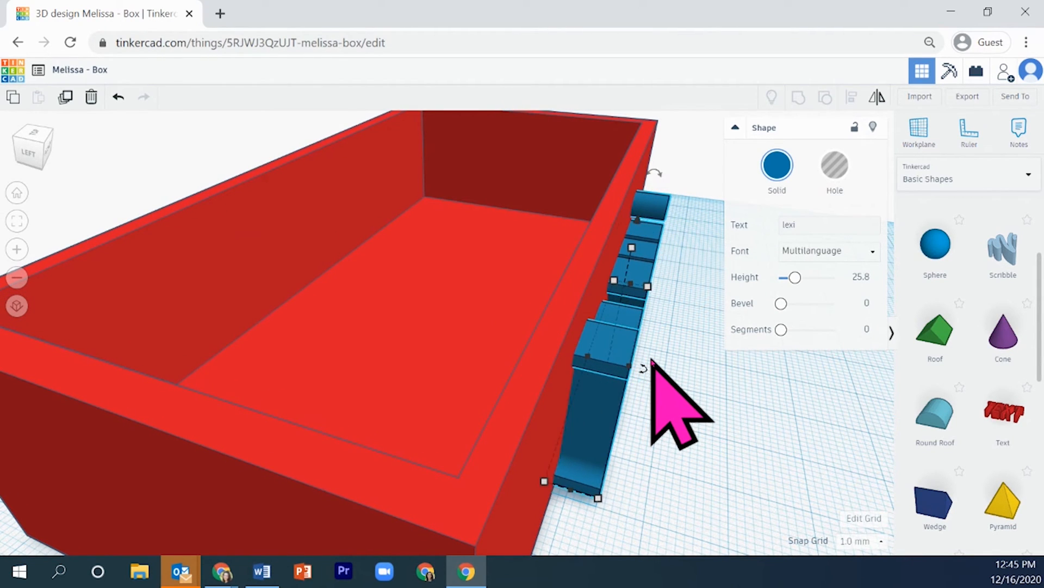
key("Right")
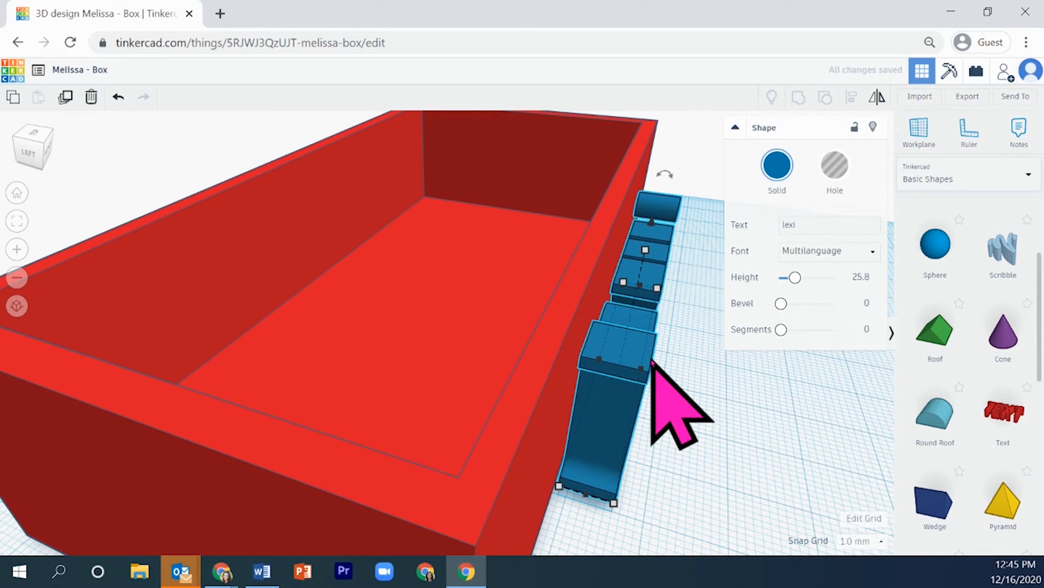
key("Left")
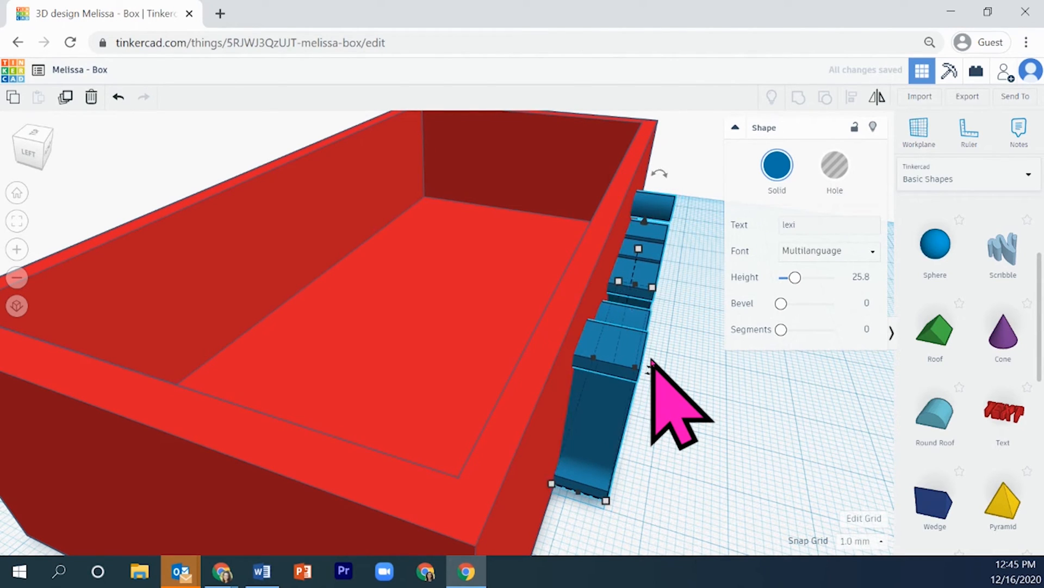
key("Left")
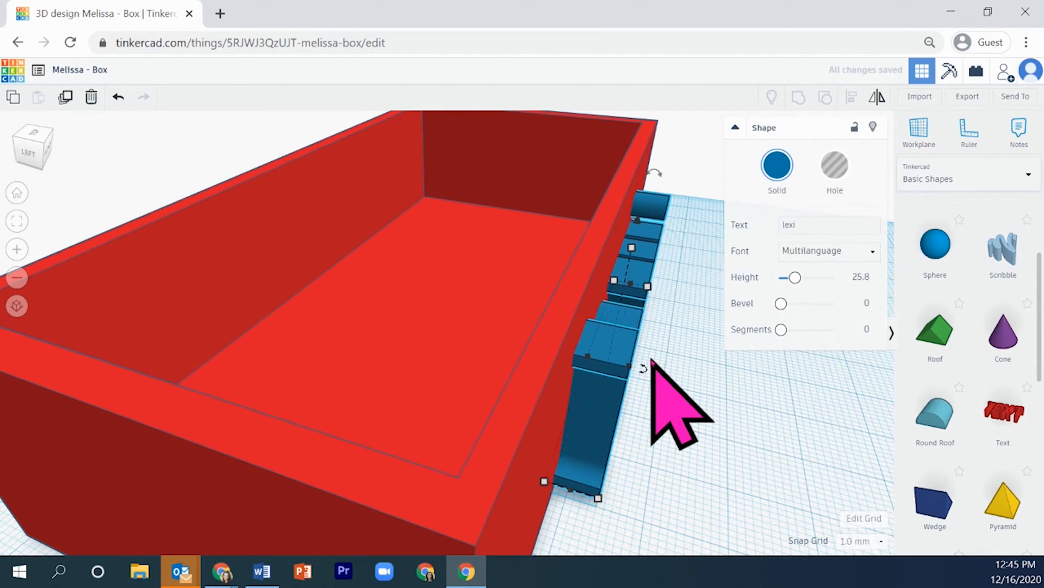
right_click_drag(685, 417, 825, 421)
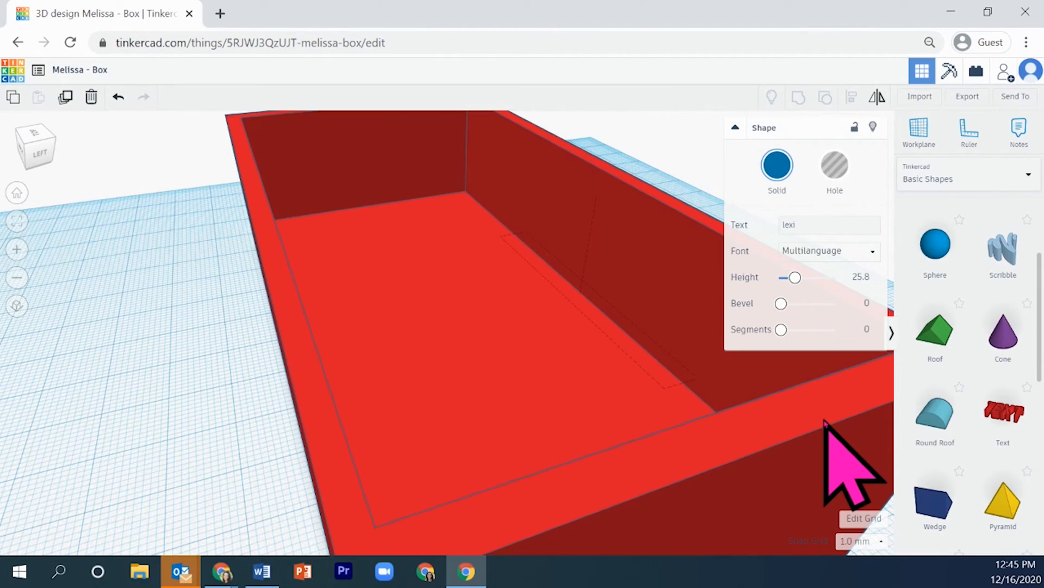
right_click_drag(825, 421, 487, 410)
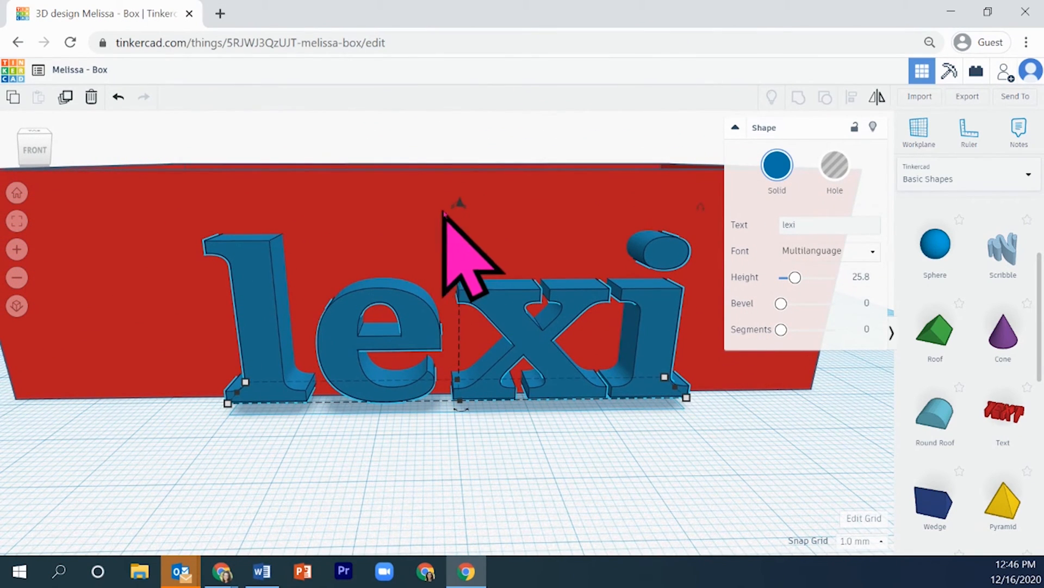
Raise the upright text slightly above the workplane along the box's front wall
left_click_drag(460, 205, 465, 174)
right_click_drag(378, 401, 521, 464)
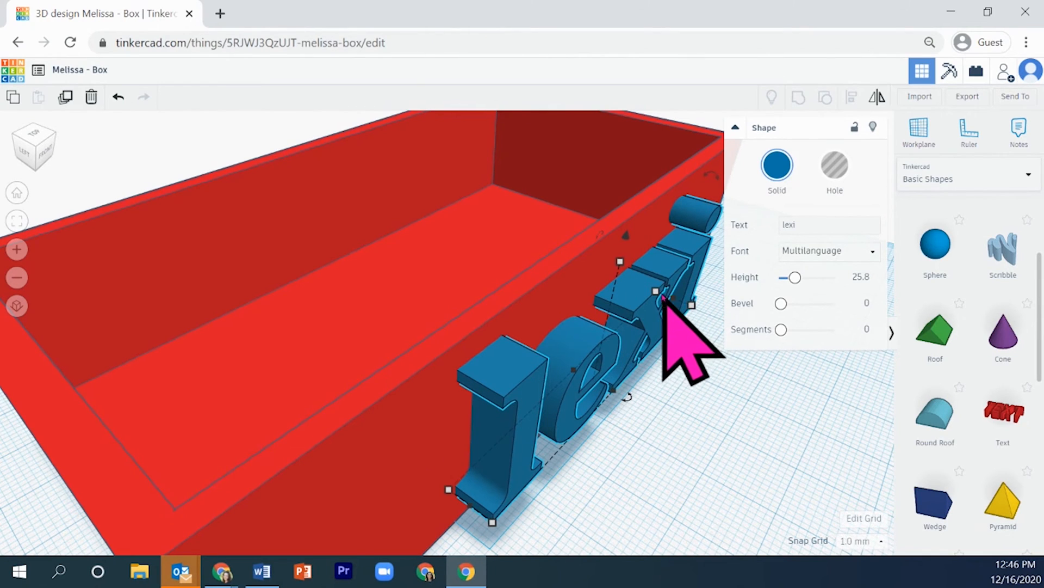
key("ctrl+z")
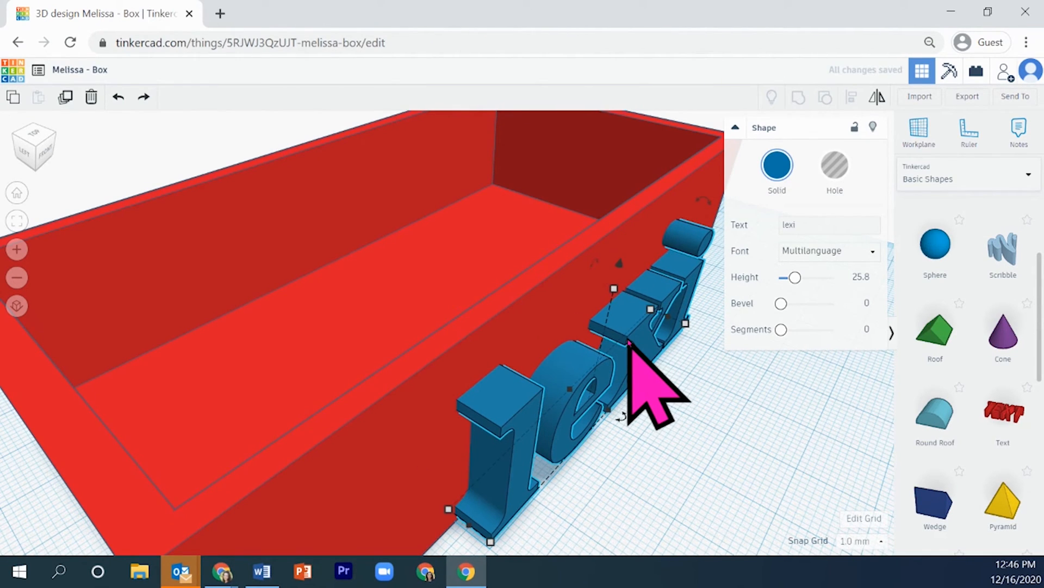
key("ctrl+z")
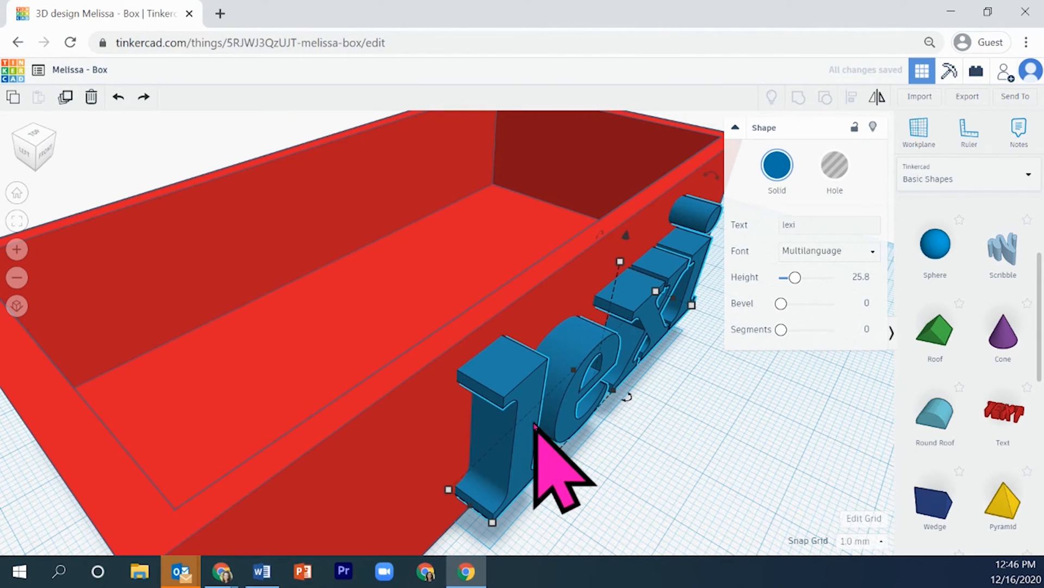
Resize the text to 3.13 mm deep and 62.40 mm long so it protrudes less from the front wall
left_click_drag(492, 524, 474, 511)
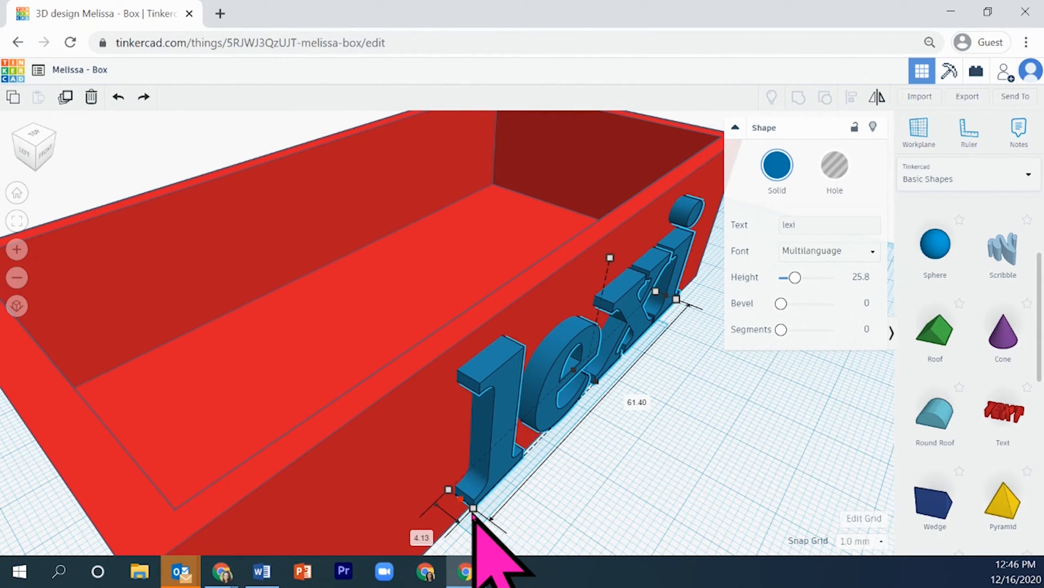
mouse_move(474, 514)
left_mouse_down()
mouse_move(513, 546)
mouse_move(555, 561)
mouse_move(495, 542)
mouse_move(461, 513)
left_mouse_up()
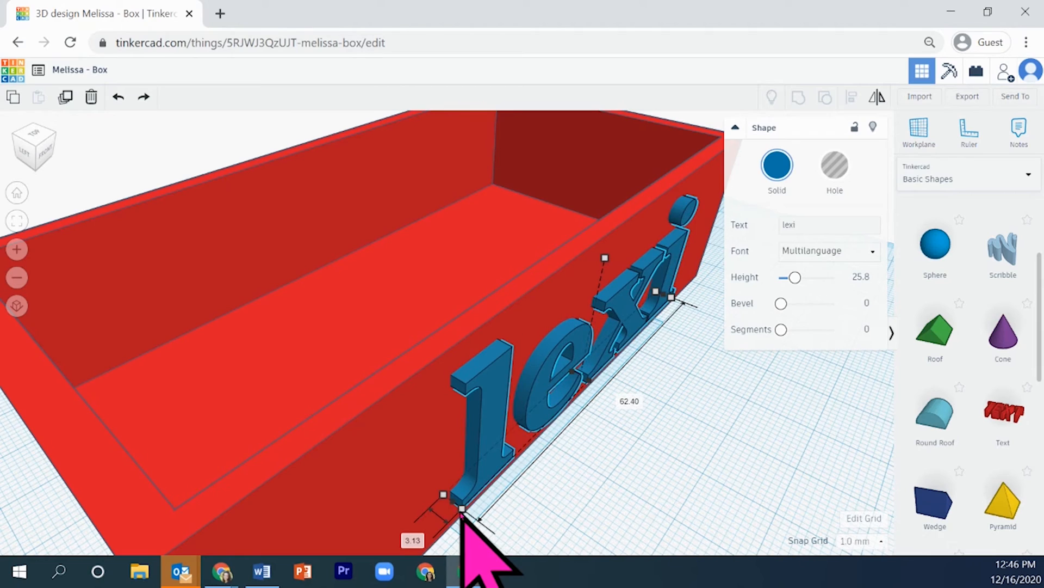
left_click(578, 479)
right_click_drag(593, 475, 436, 452)
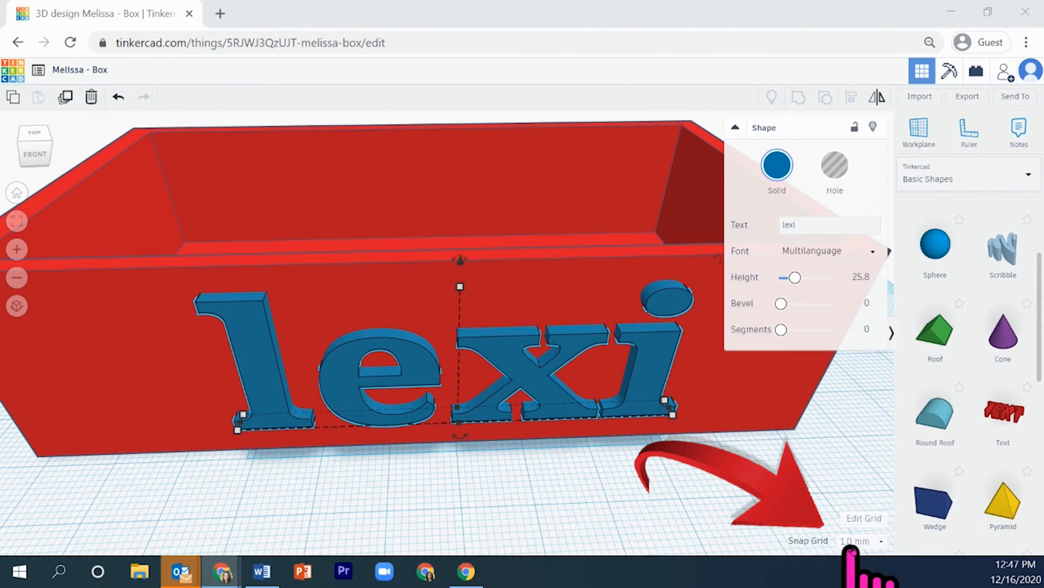
Open the list of snap grid sizes
left_click(873, 542)
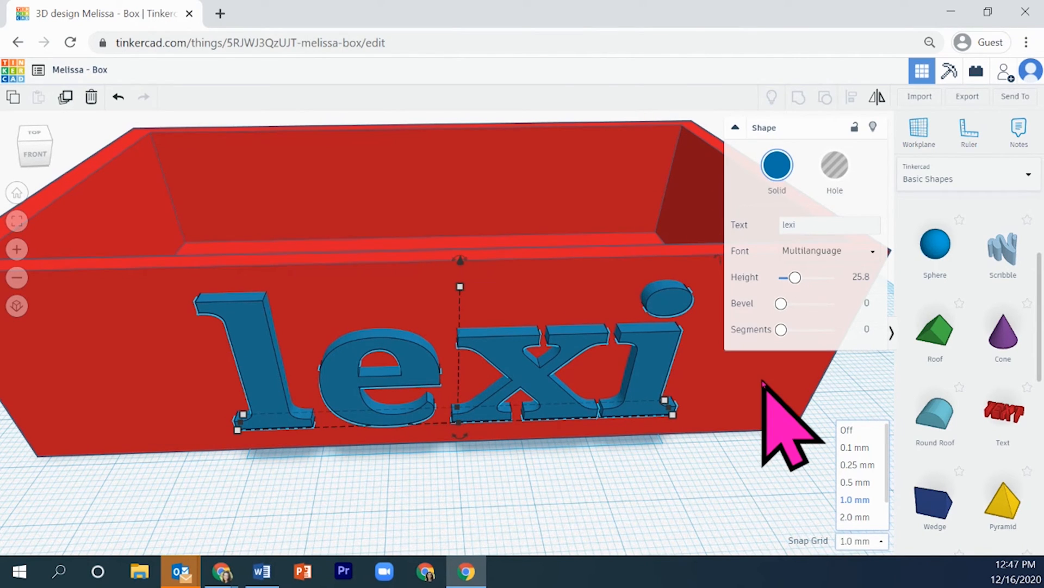
left_click(17, 277)
left_click(16, 278)
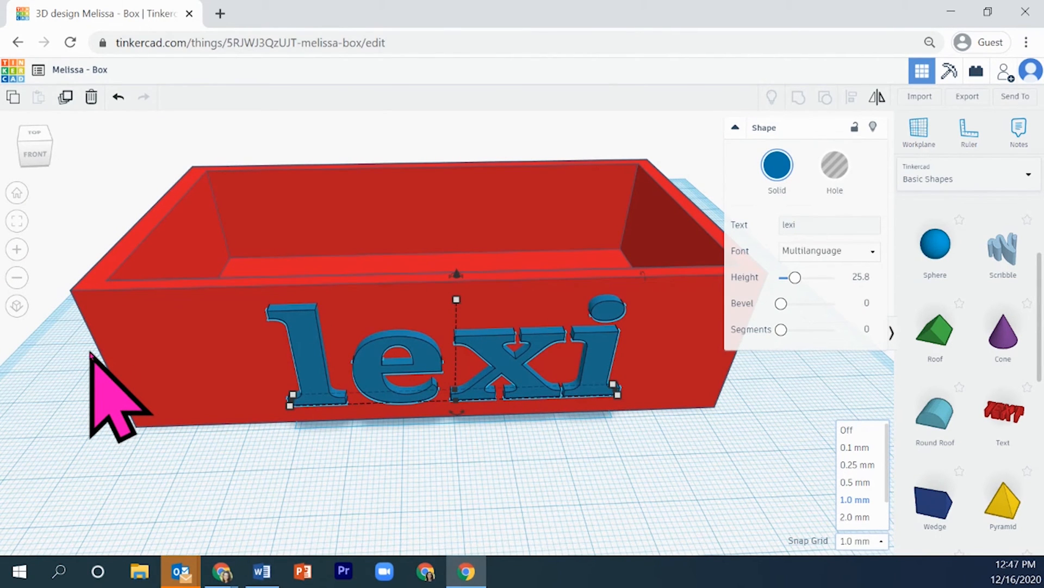
Hide the red box so that only the text remains on the workplane
left_click(164, 320)
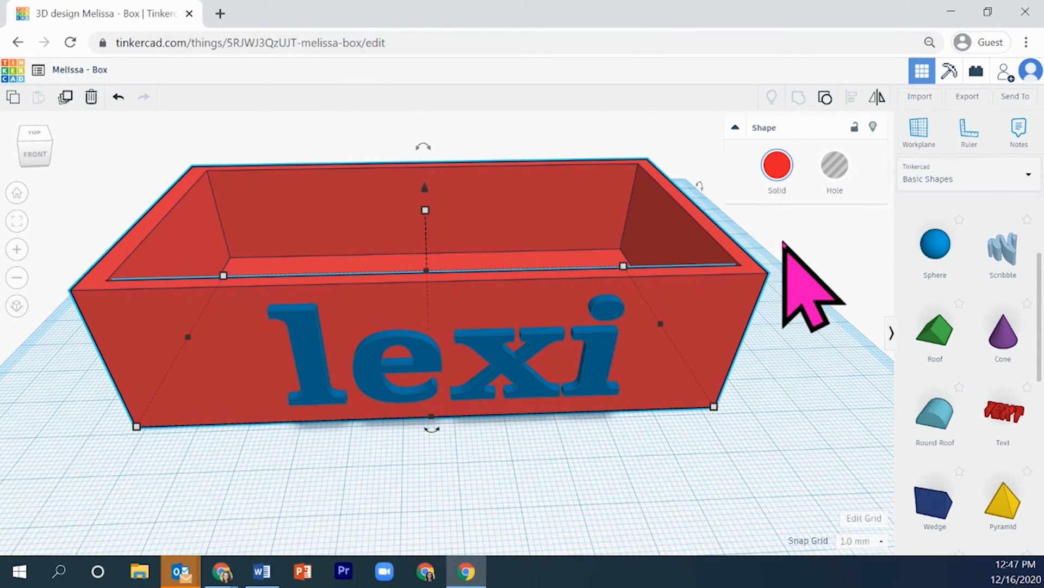
left_click(873, 127)
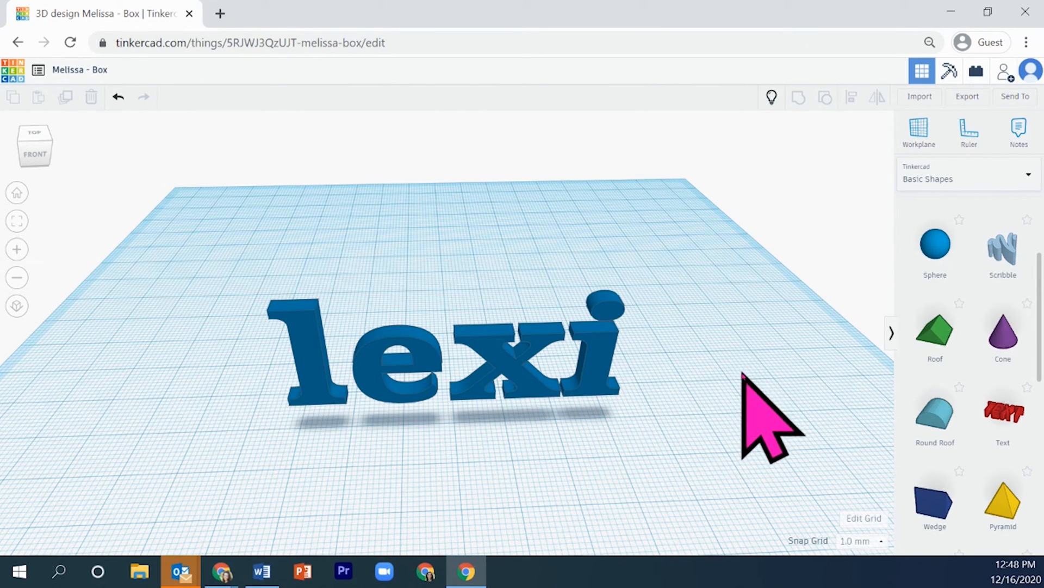
right_click_drag(634, 424, 616, 412)
Resize the blue text to 57.40 mm long and 4.13 mm deep, and deselect it
left_click(496, 336)
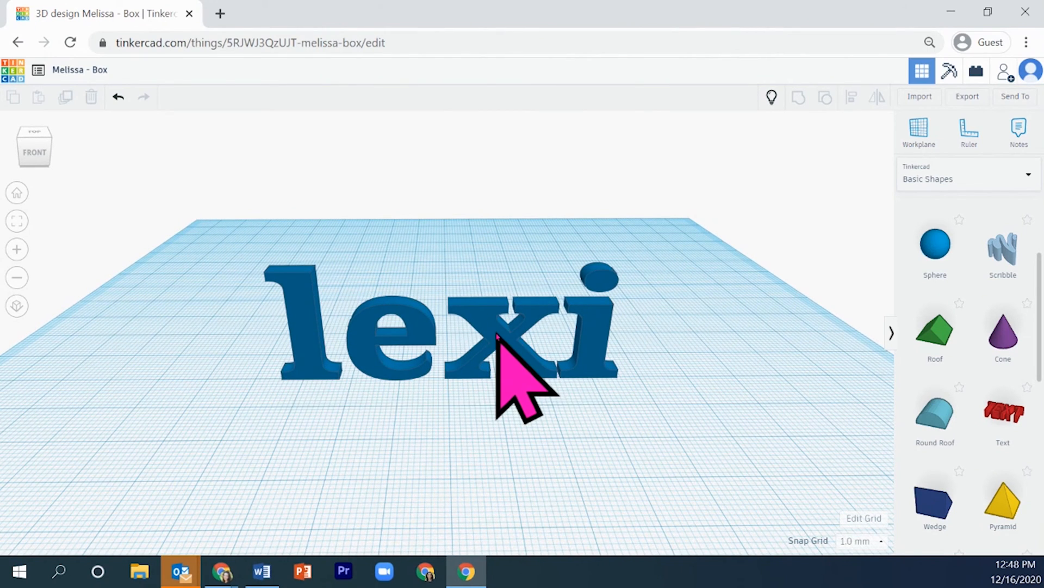
mouse_move(282, 380)
left_mouse_down()
mouse_move(384, 382)
mouse_move(221, 386)
mouse_move(303, 384)
left_mouse_up()
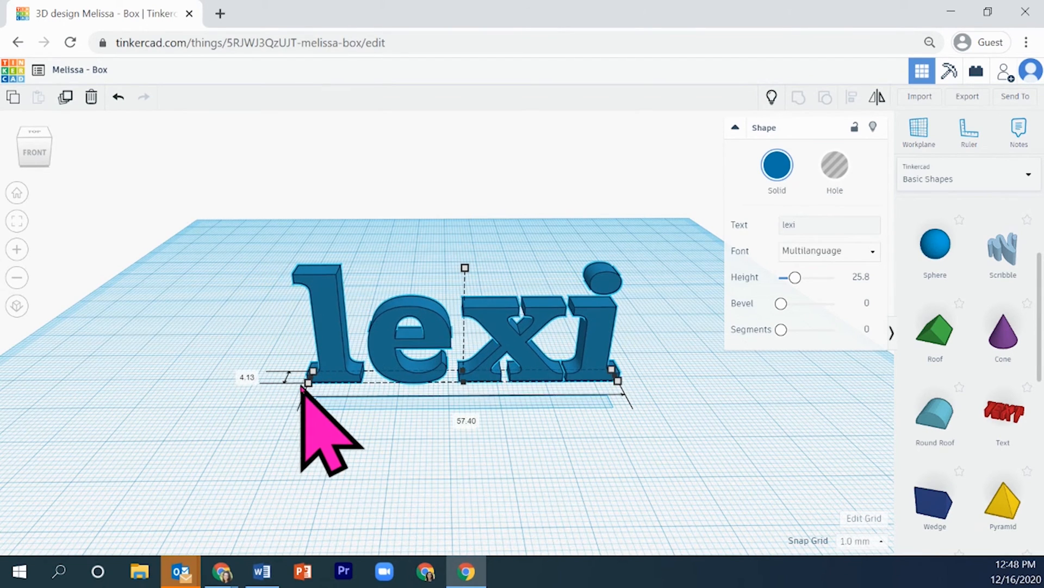
left_click(642, 423)
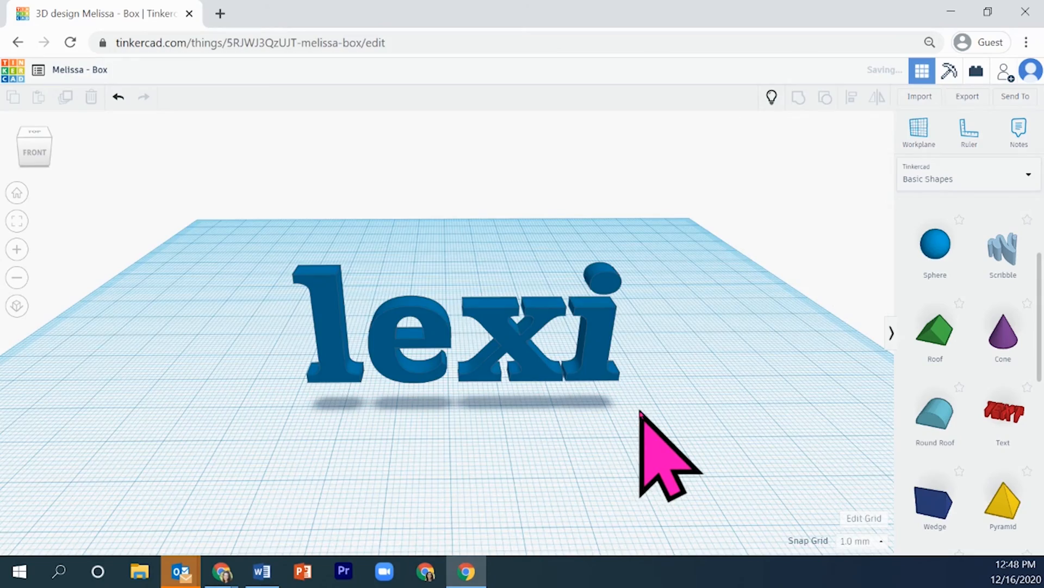
Show the hidden red box again behind the text
right_click_drag(610, 423, 665, 409)
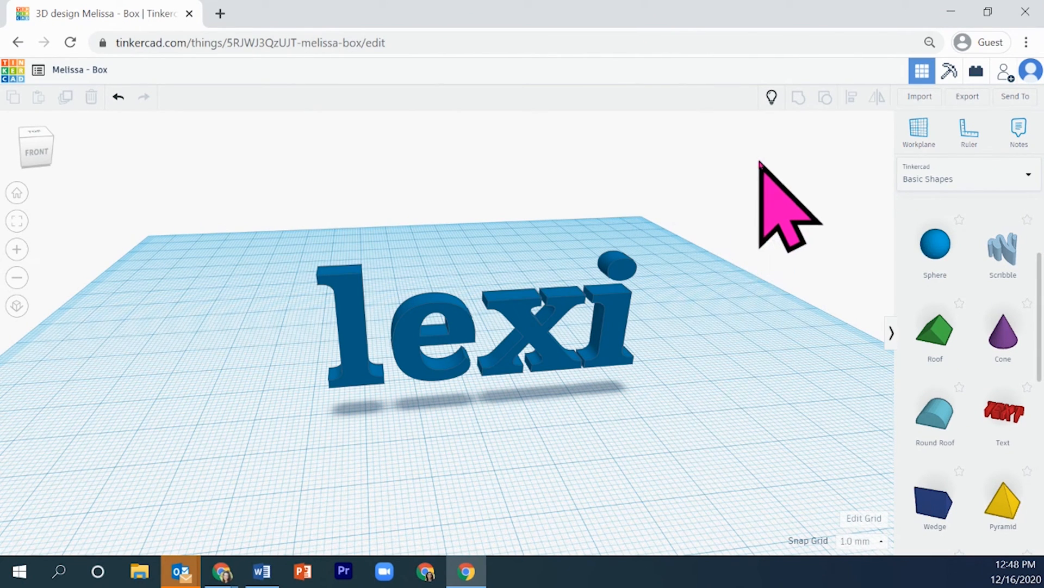
left_click(772, 97)
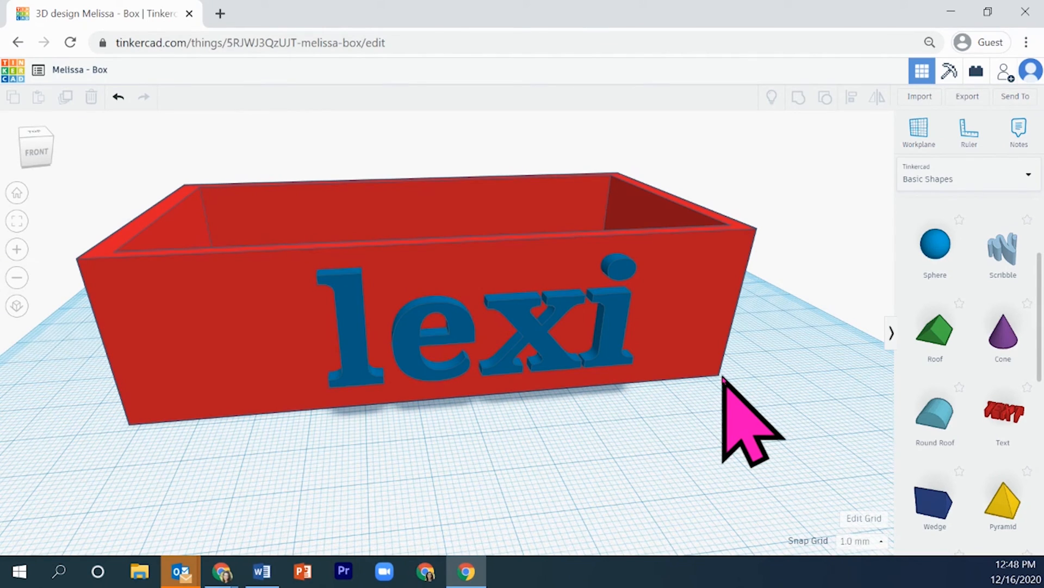
right_click_drag(704, 415, 625, 374)
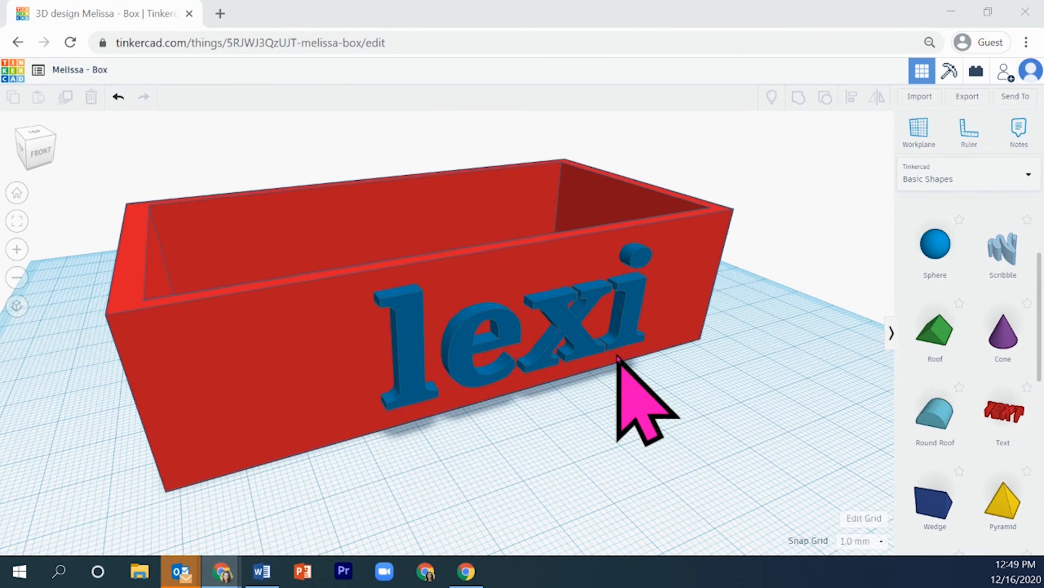
Try rotating the text about its vertical axis and tilting it relative to the front wall
left_click(573, 324)
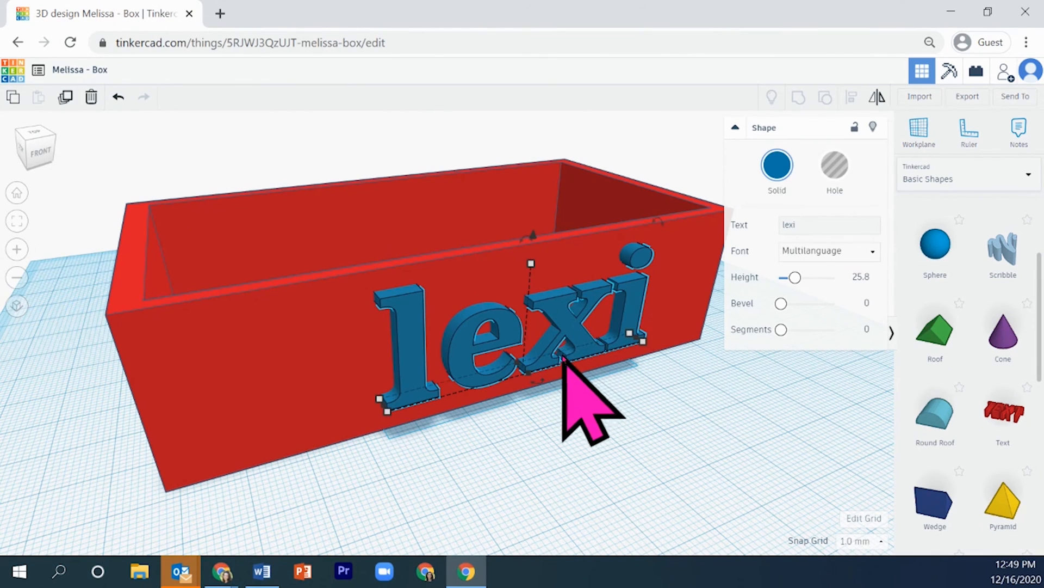
left_click_drag(536, 381, 536, 381)
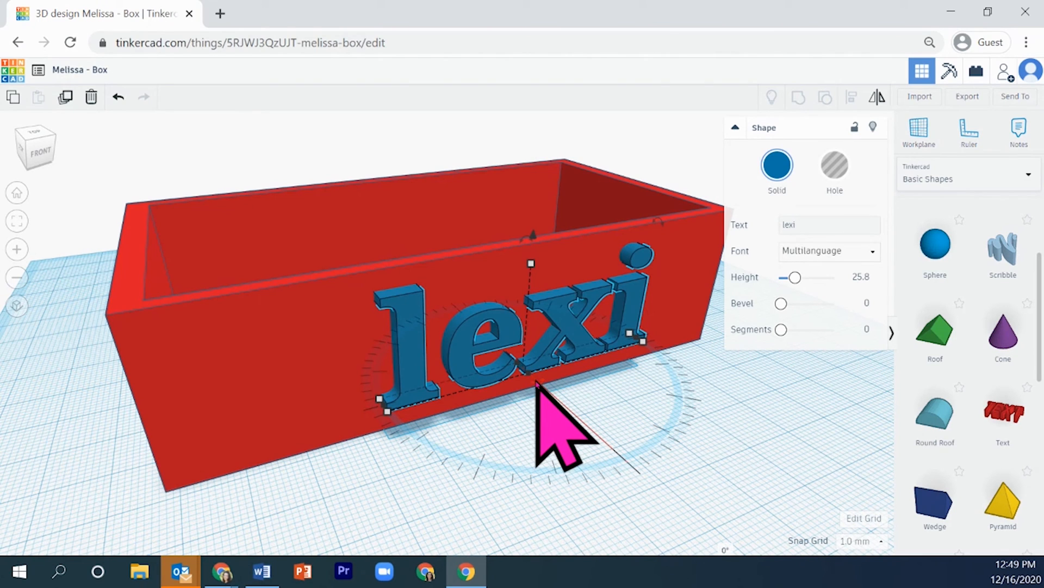
left_click_drag(539, 386, 630, 461)
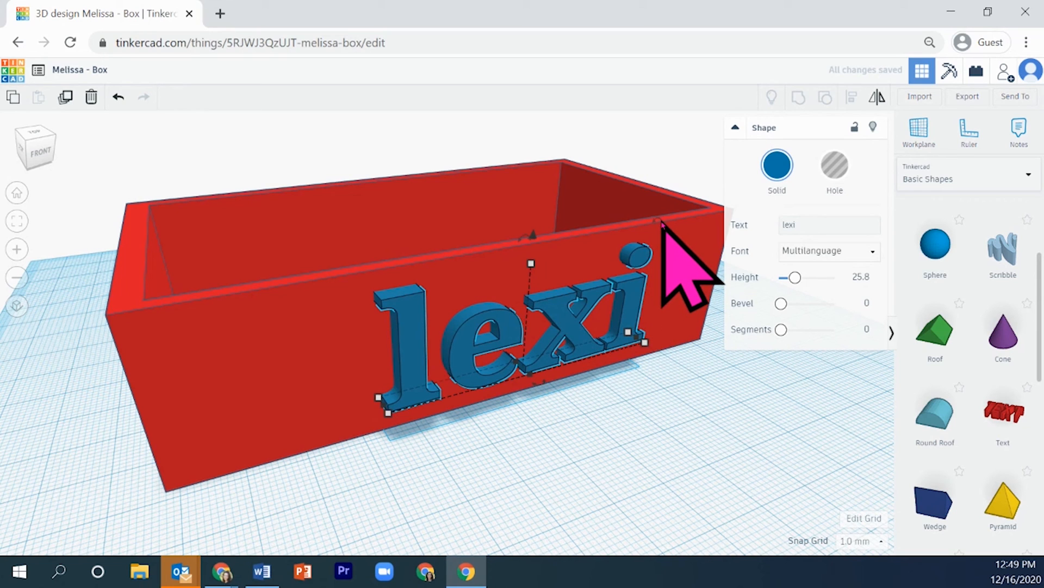
left_click_drag(679, 261, 669, 205)
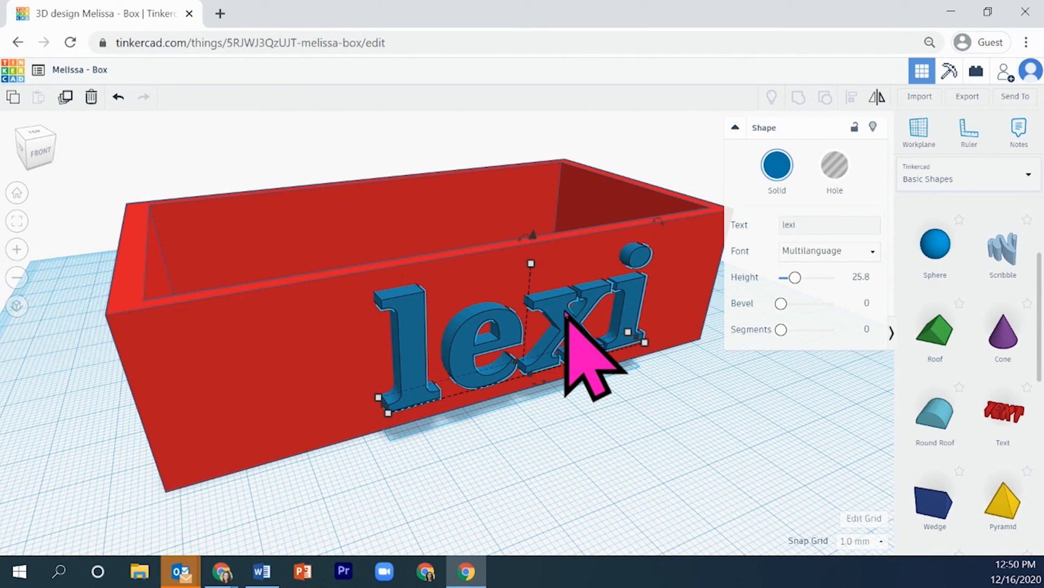
Delete the blue text from the front wall and place a new Text shape in front of the box
key("Delete")
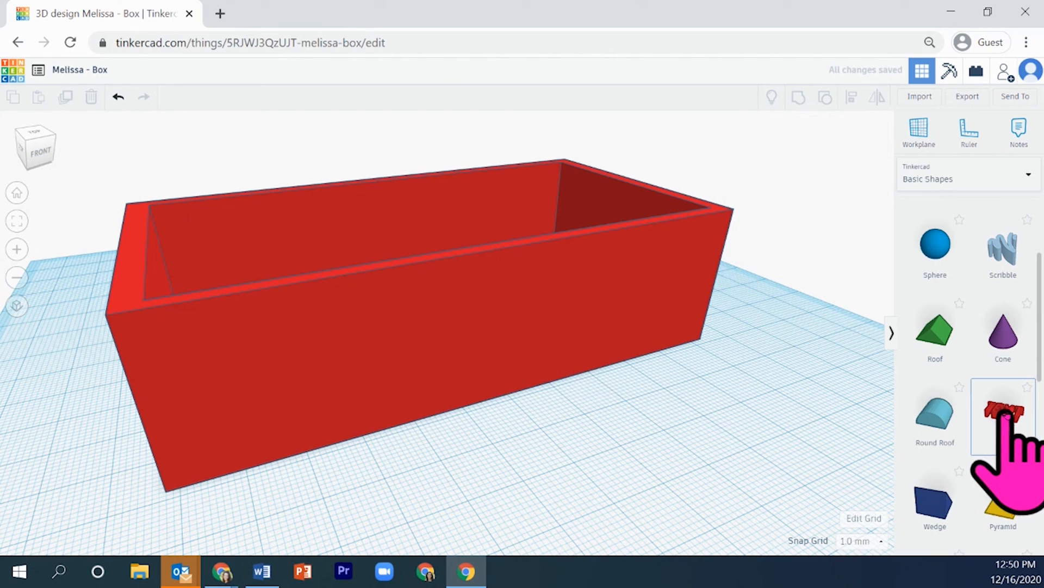
left_click_drag(853, 426, 613, 456)
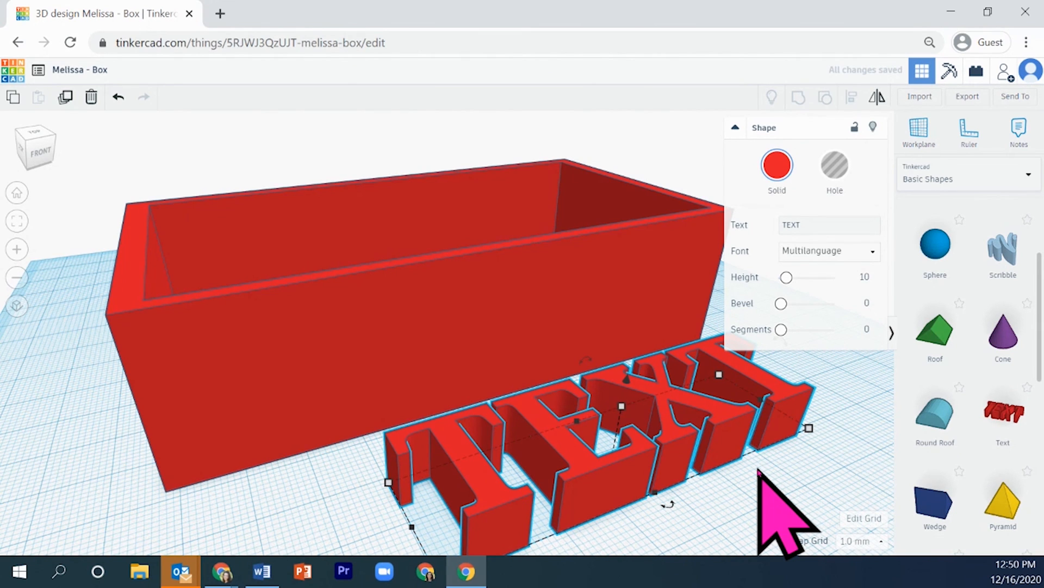
Color the new text dark blue and start replacing its default wording with the name
left_click(782, 165)
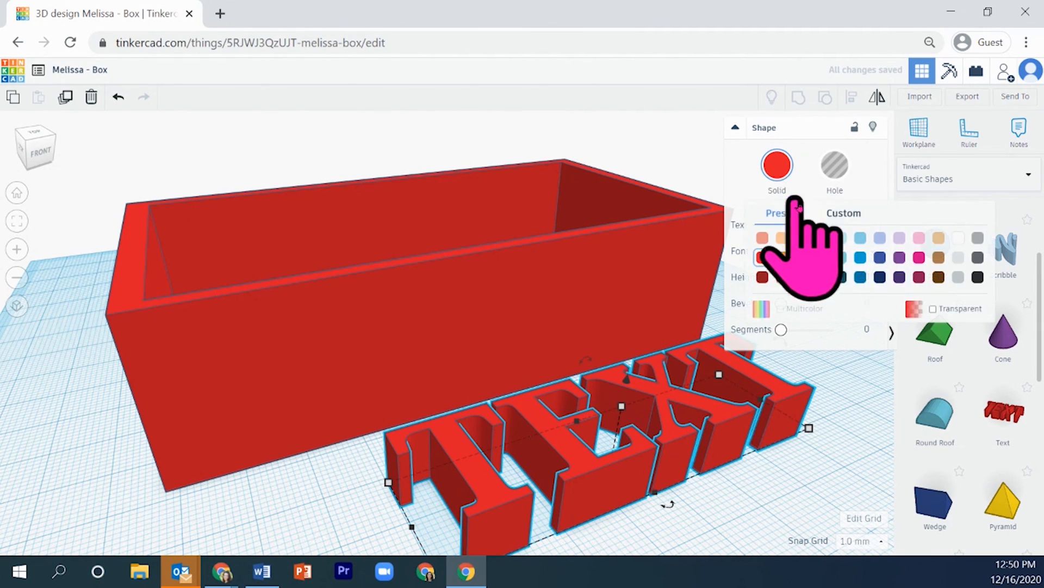
left_click(861, 278)
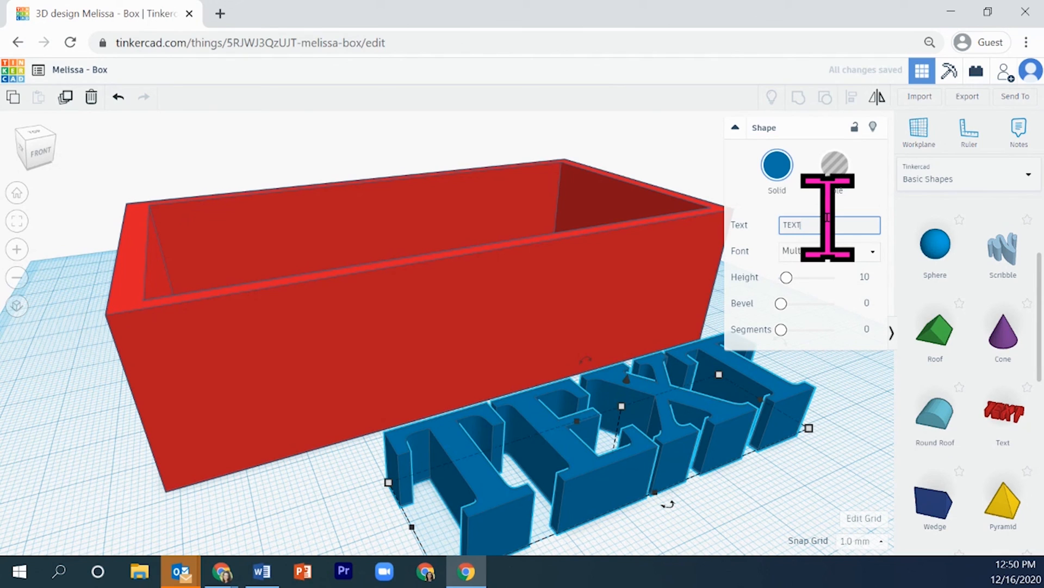
type("l")
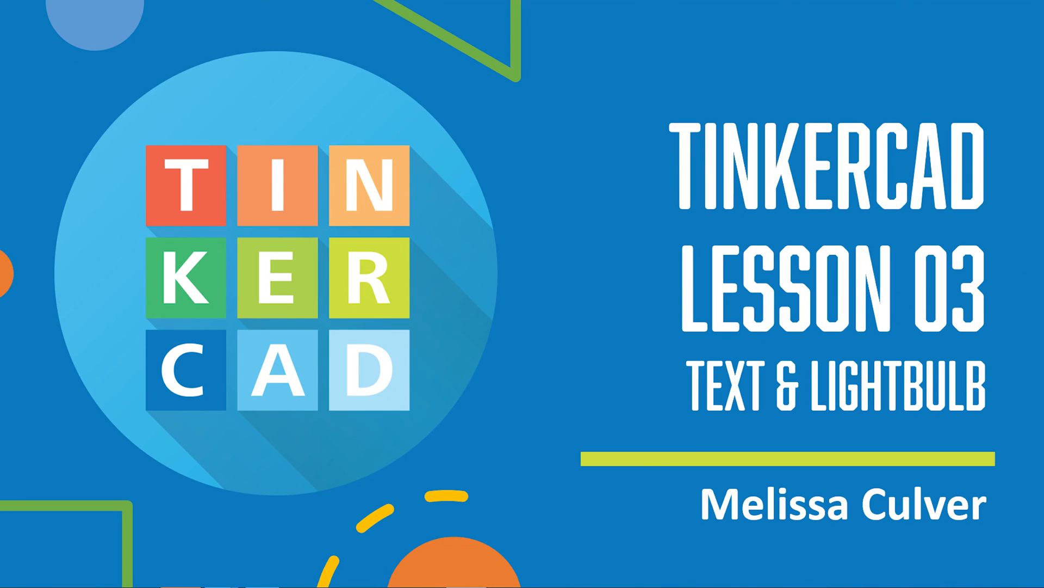